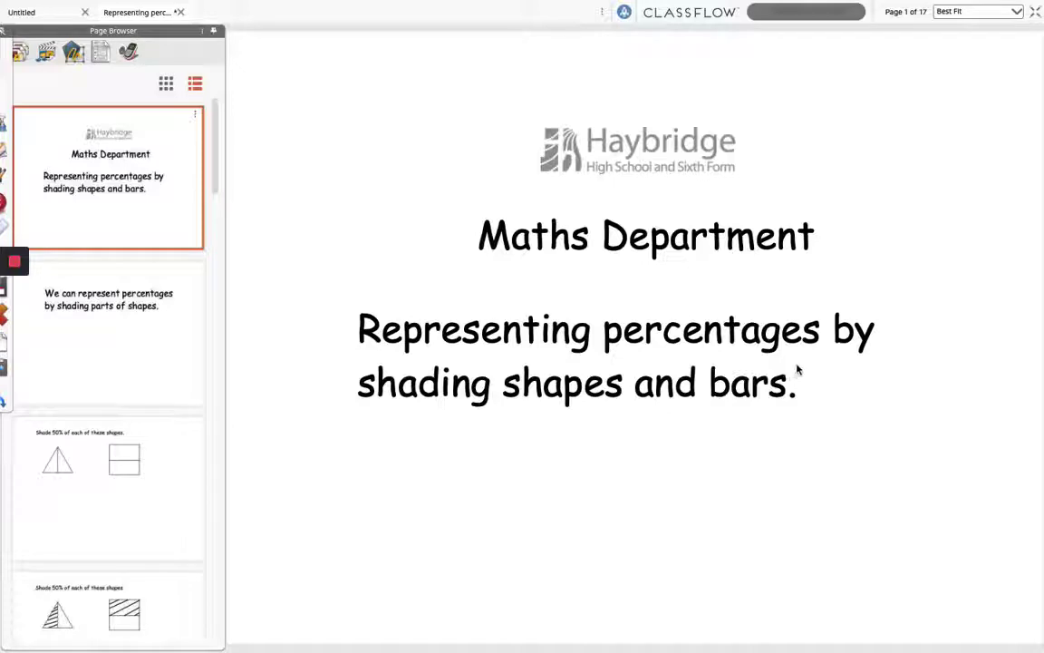
# Go to page 2, 'We can represent percentages by shading parts of shapes.'.
pyautogui.click(150, 392)
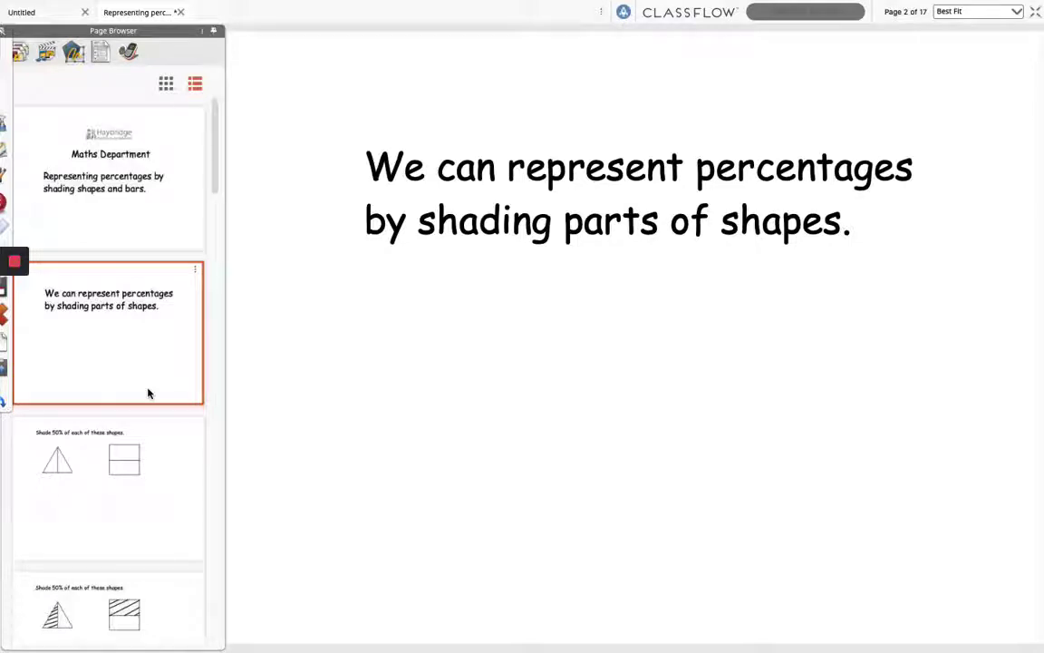
# On the 'Shade 50% of each shape' page, write 50% = 50/100 below the triangle.
pyautogui.click(131, 478)
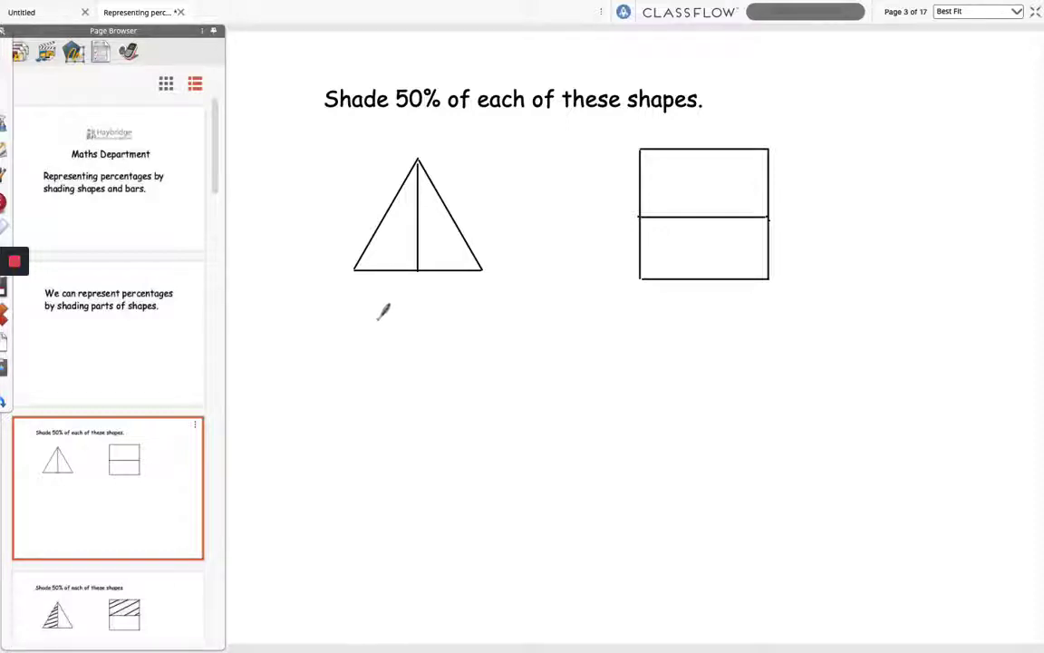
pyautogui.moveTo(377, 318)
pyautogui.mouseDown()
pyautogui.moveTo(374, 335)
pyautogui.moveTo(390, 318)
pyautogui.moveTo(417, 335)
pyautogui.moveTo(414, 322)
pyautogui.mouseUp()
pyautogui.moveTo(426, 330); pyautogui.dragTo(452, 325)
pyautogui.moveTo(444, 330); pyautogui.dragTo(475, 328)
pyautogui.moveTo(477, 314); pyautogui.dragTo(498, 314)
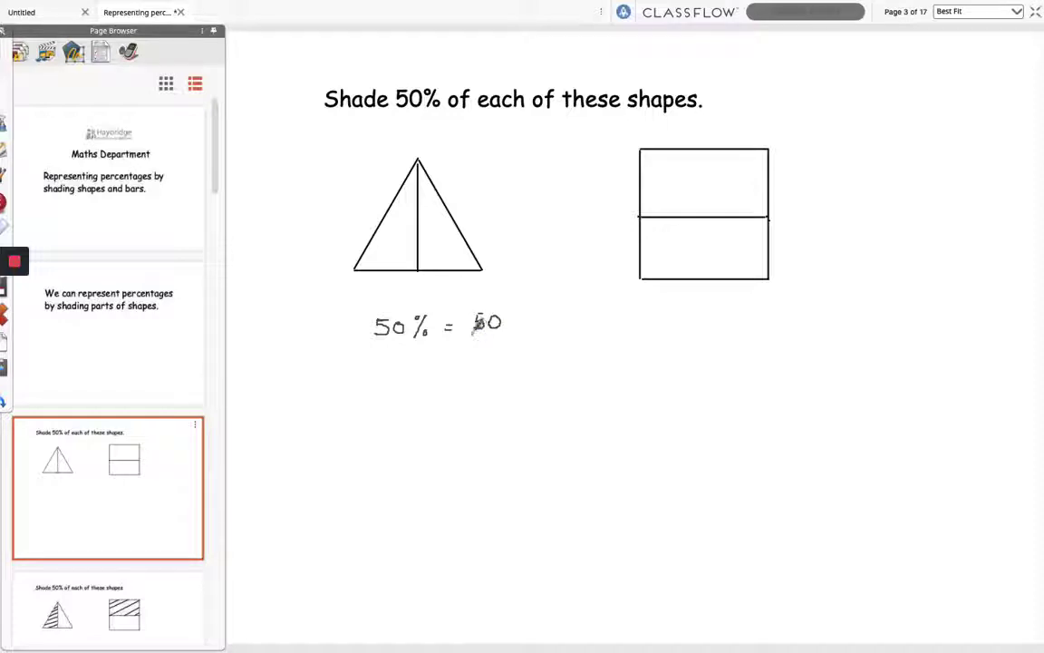
pyautogui.moveTo(466, 335); pyautogui.dragTo(512, 335)
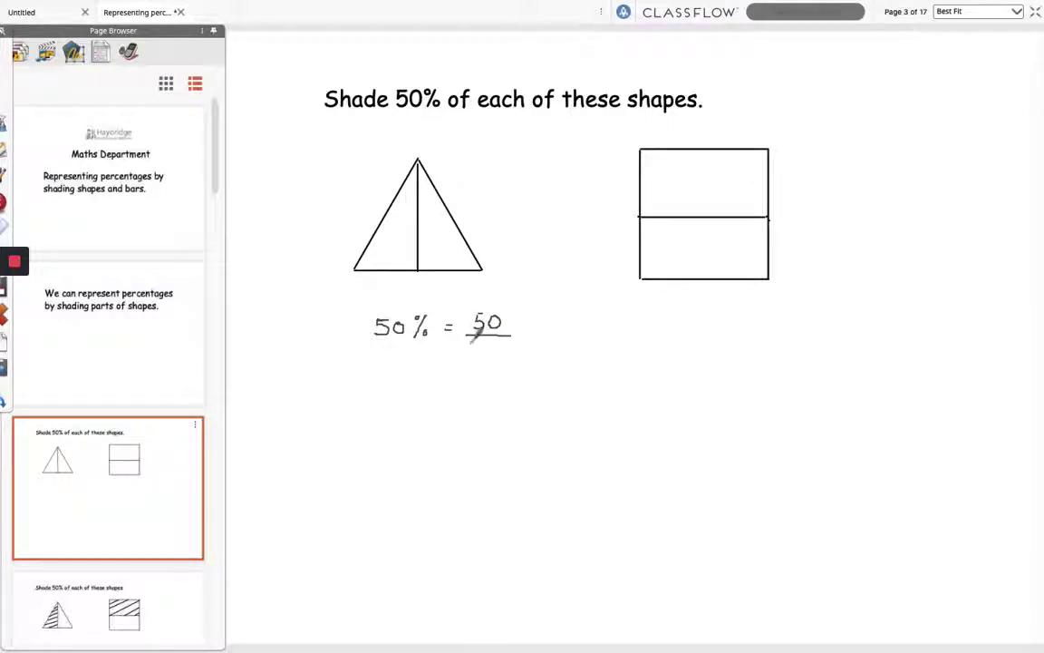
pyautogui.moveTo(470, 346)
pyautogui.mouseDown()
pyautogui.moveTo(471, 362)
pyautogui.moveTo(497, 351)
pyautogui.mouseUp()
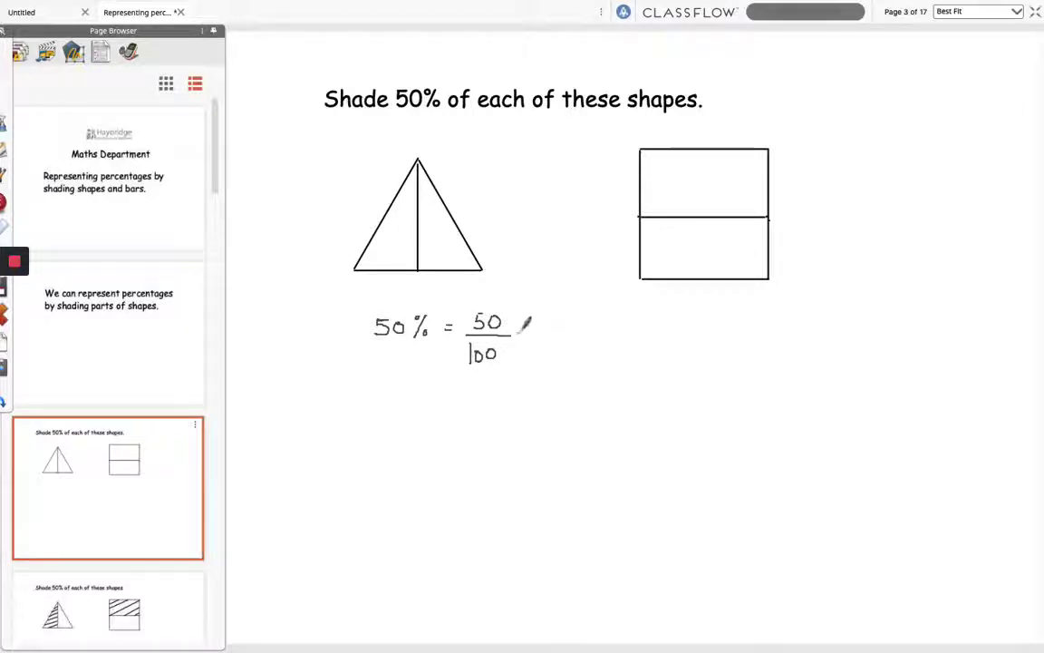
# Mark ÷50 on numerator and denominator, write = 1/2, and advance to page 5.
pyautogui.moveTo(524, 328); pyautogui.dragTo(534, 328)
pyautogui.moveTo(524, 335)
pyautogui.mouseDown()
pyautogui.moveTo(534, 334)
pyautogui.moveTo(508, 305)
pyautogui.moveTo(532, 309)
pyautogui.mouseUp()
pyautogui.moveTo(507, 361); pyautogui.dragTo(538, 359)
pyautogui.click(511, 366)
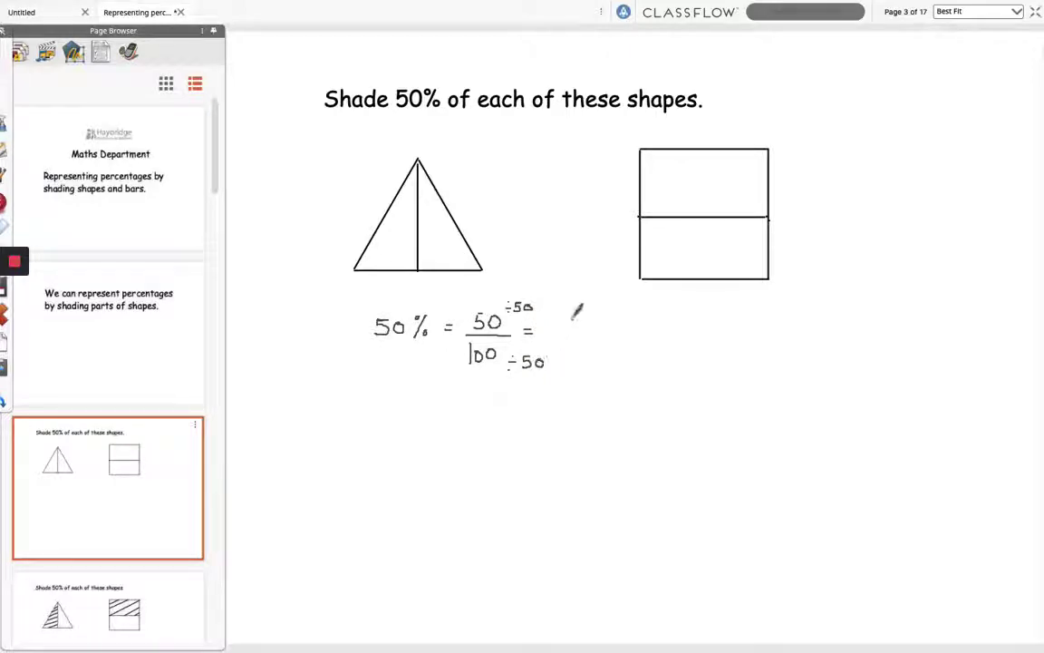
pyautogui.moveTo(569, 317)
pyautogui.mouseDown()
pyautogui.moveTo(579, 332)
pyautogui.moveTo(565, 355)
pyautogui.moveTo(577, 355)
pyautogui.mouseUp()
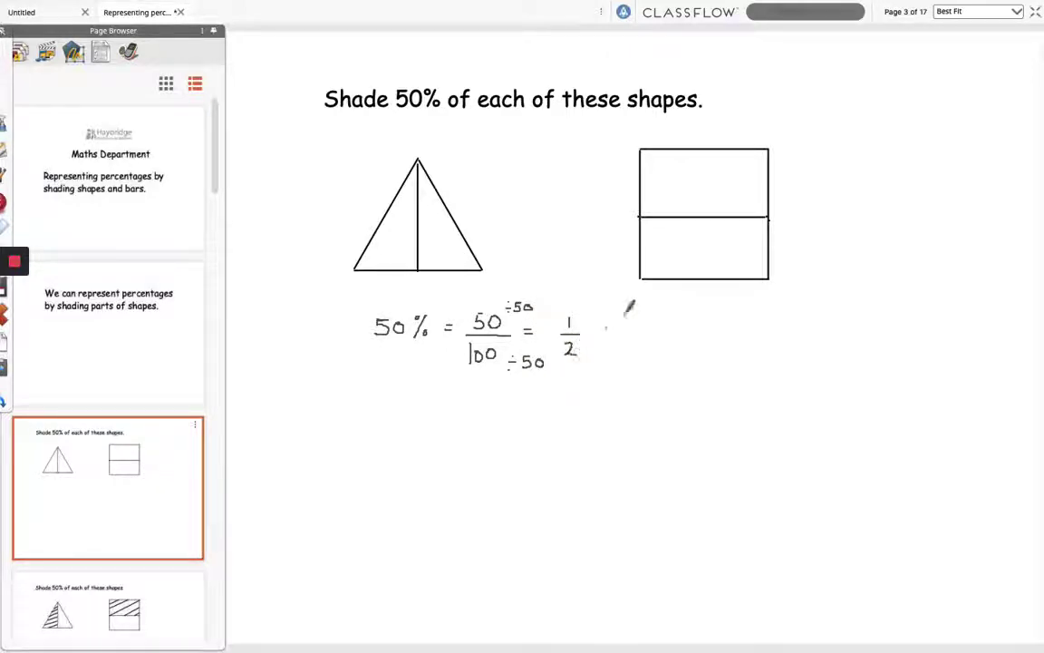
pyautogui.click(105, 622)
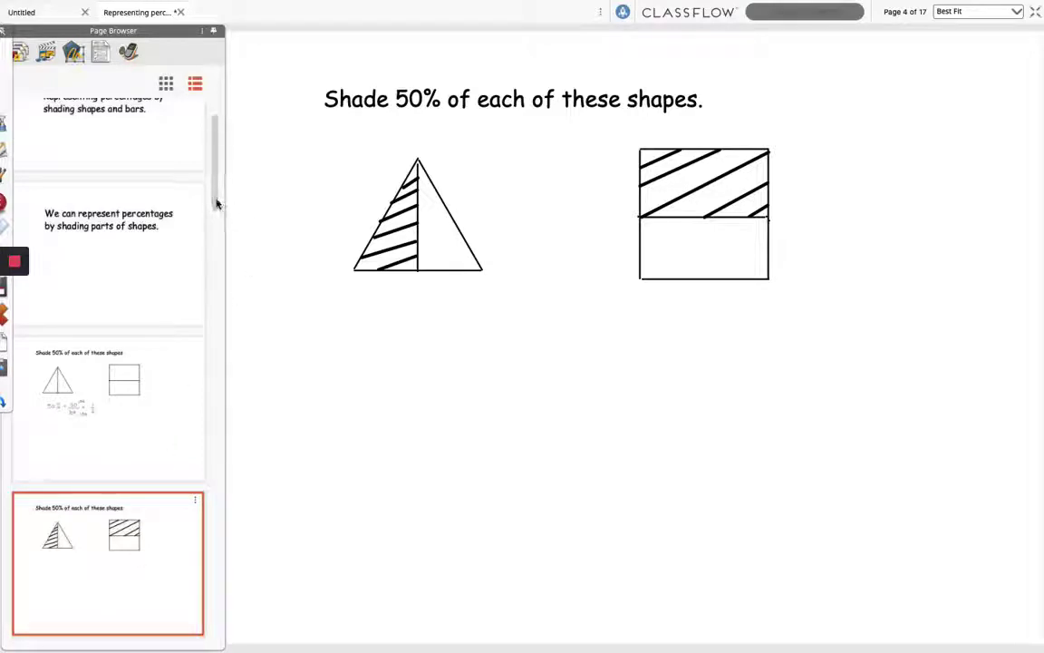
pyautogui.moveTo(215, 203); pyautogui.dragTo(220, 280)
# On the 'Shade 25%' page, write 25% = 25/100 below the square grid.
pyautogui.click(106, 365)
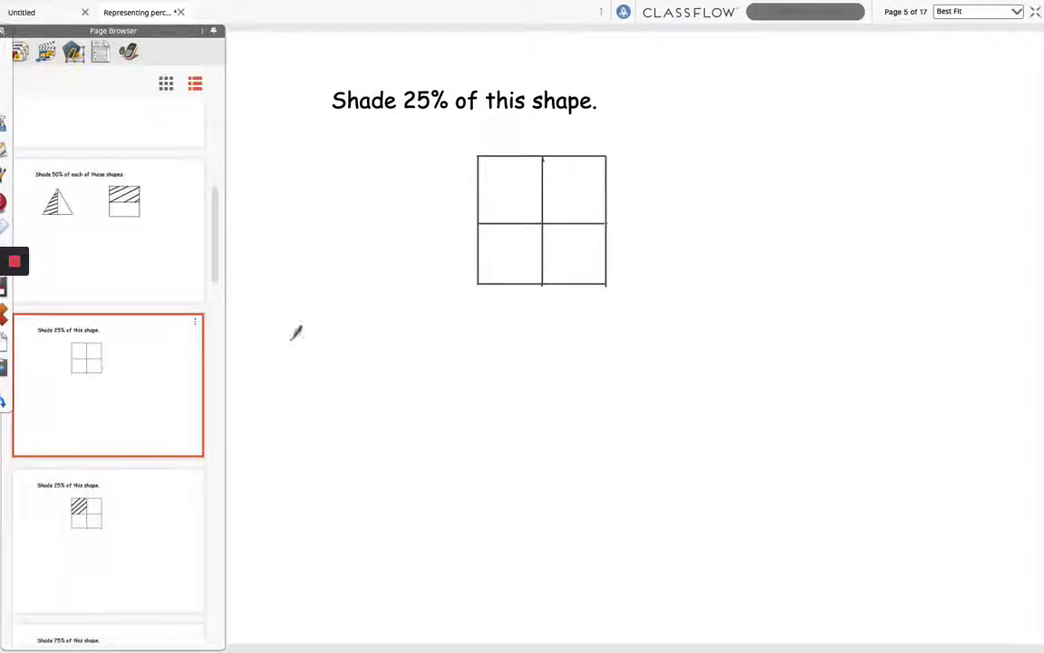
pyautogui.moveTo(368, 334)
pyautogui.mouseDown()
pyautogui.moveTo(379, 346)
pyautogui.moveTo(407, 337)
pyautogui.moveTo(419, 344)
pyautogui.mouseUp()
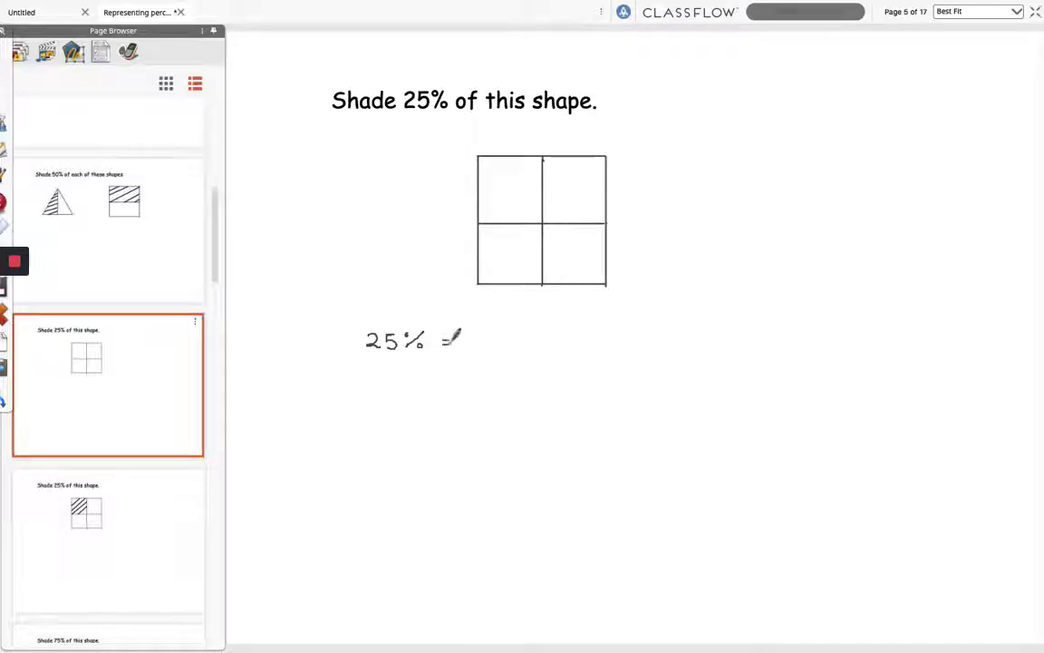
pyautogui.moveTo(441, 339); pyautogui.dragTo(449, 338)
pyautogui.moveTo(442, 344); pyautogui.dragTo(451, 344)
pyautogui.moveTo(466, 335)
pyautogui.mouseDown()
pyautogui.moveTo(480, 345)
pyautogui.moveTo(492, 332)
pyautogui.moveTo(477, 357)
pyautogui.moveTo(508, 359)
pyautogui.moveTo(464, 386)
pyautogui.moveTo(492, 381)
pyautogui.mouseUp()
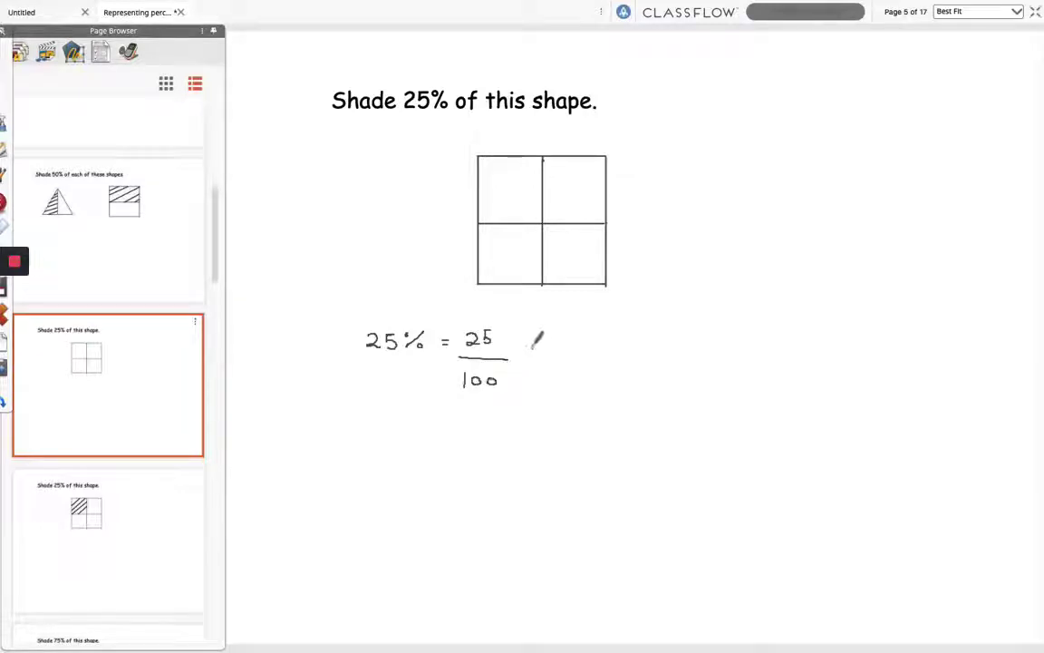
# Mark ÷25 on both parts, write = 1/4, and advance to page 7.
pyautogui.moveTo(526, 346); pyautogui.dragTo(533, 352)
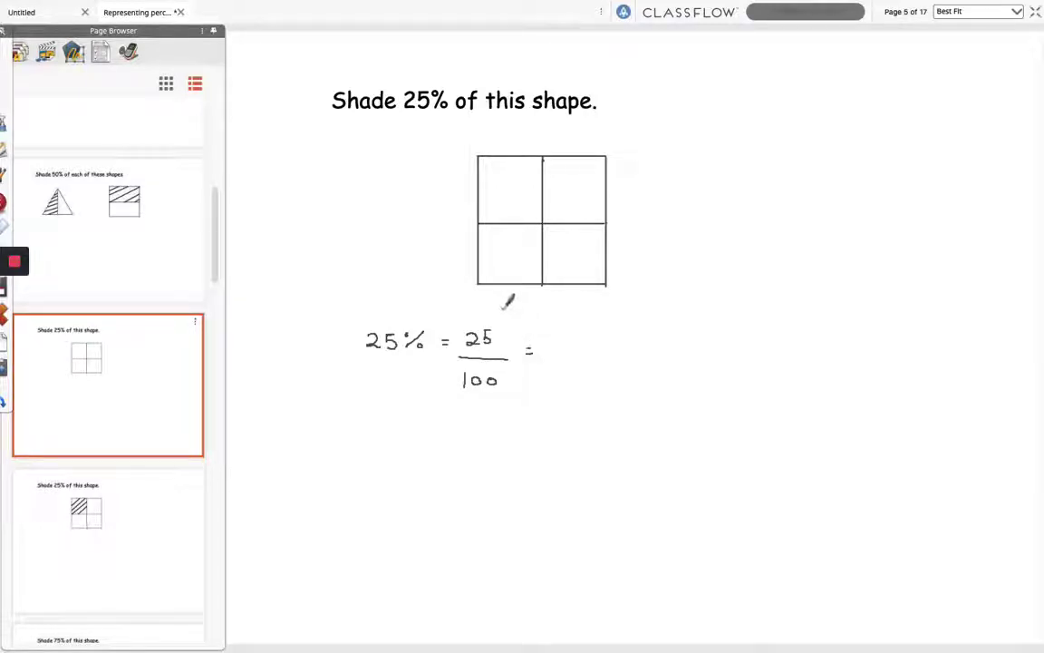
pyautogui.click(504, 314)
pyautogui.moveTo(501, 318); pyautogui.dragTo(523, 323)
pyautogui.click(504, 321)
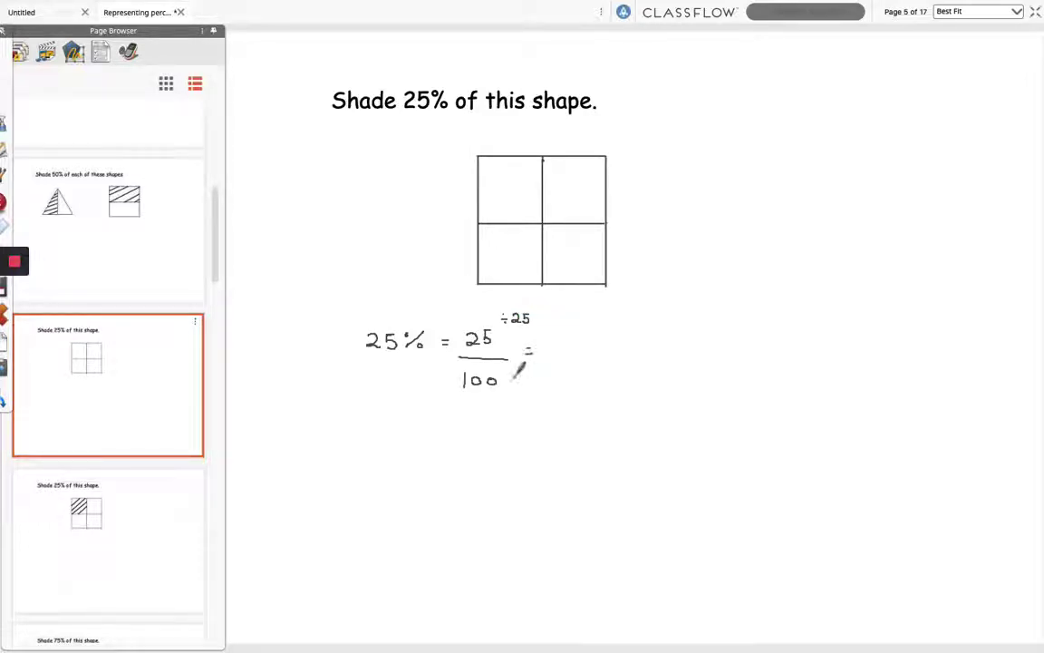
pyautogui.click(518, 379)
pyautogui.moveTo(511, 384)
pyautogui.mouseDown()
pyautogui.moveTo(542, 386)
pyautogui.moveTo(569, 344)
pyautogui.mouseUp()
pyautogui.click(518, 390)
pyautogui.moveTo(558, 350)
pyautogui.mouseDown()
pyautogui.moveTo(605, 345)
pyautogui.moveTo(599, 374)
pyautogui.mouseUp()
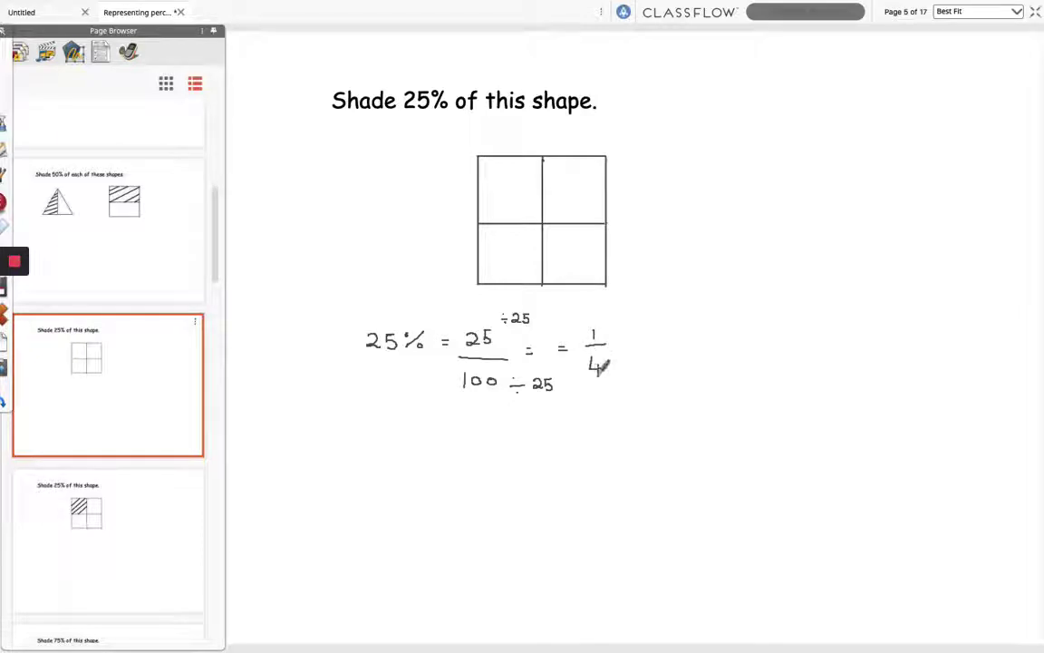
pyautogui.click(121, 520)
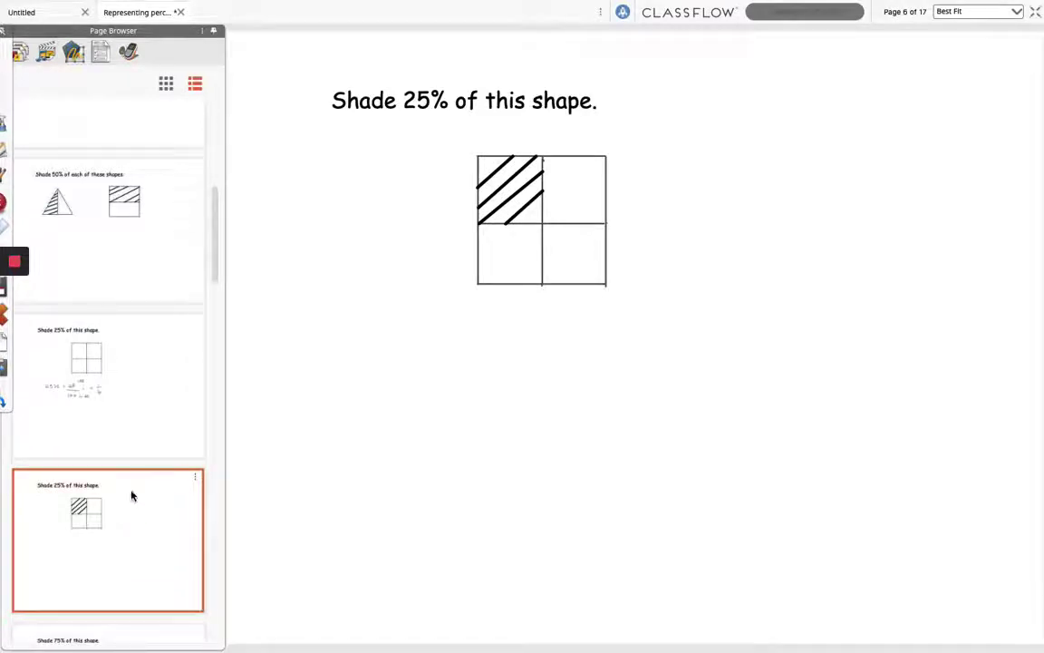
pyautogui.click(87, 640)
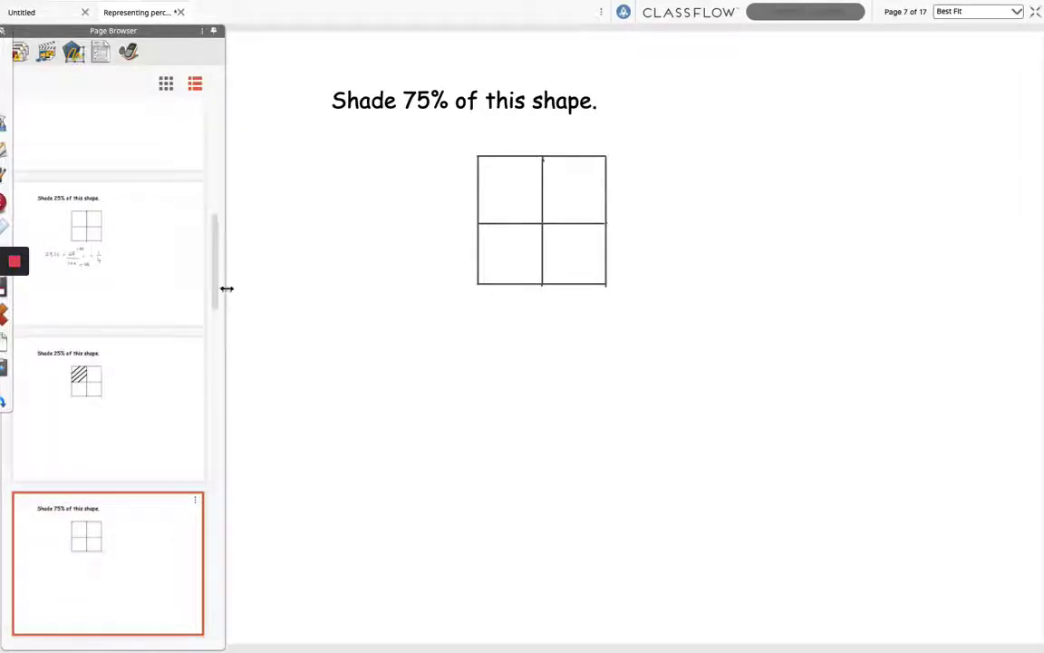
# Write 75% = 75/100 below the grid.
pyautogui.moveTo(218, 289); pyautogui.dragTo(215, 315)
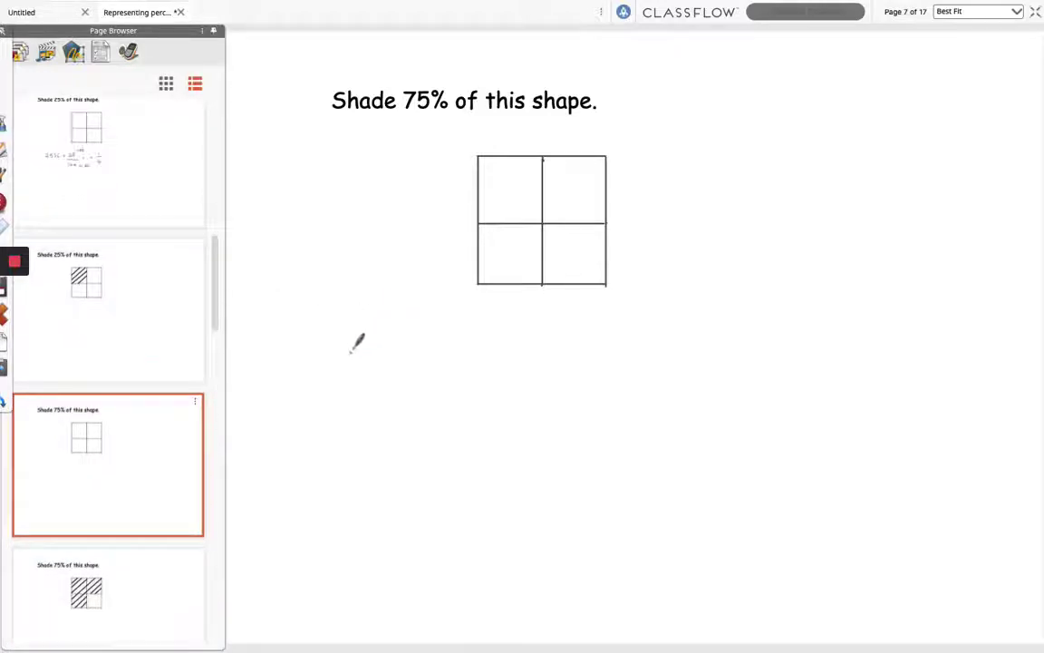
pyautogui.moveTo(353, 335)
pyautogui.mouseDown()
pyautogui.moveTo(362, 335)
pyautogui.moveTo(366, 355)
pyautogui.moveTo(377, 336)
pyautogui.moveTo(386, 356)
pyautogui.mouseUp()
pyautogui.moveTo(394, 350); pyautogui.dragTo(424, 347)
pyautogui.moveTo(417, 353)
pyautogui.mouseDown()
pyautogui.moveTo(453, 339)
pyautogui.moveTo(450, 351)
pyautogui.moveTo(470, 333)
pyautogui.moveTo(456, 353)
pyautogui.mouseUp()
pyautogui.moveTo(460, 339)
pyautogui.mouseDown()
pyautogui.moveTo(470, 338)
pyautogui.moveTo(458, 357)
pyautogui.moveTo(485, 356)
pyautogui.moveTo(445, 381)
pyautogui.moveTo(466, 371)
pyautogui.mouseUp()
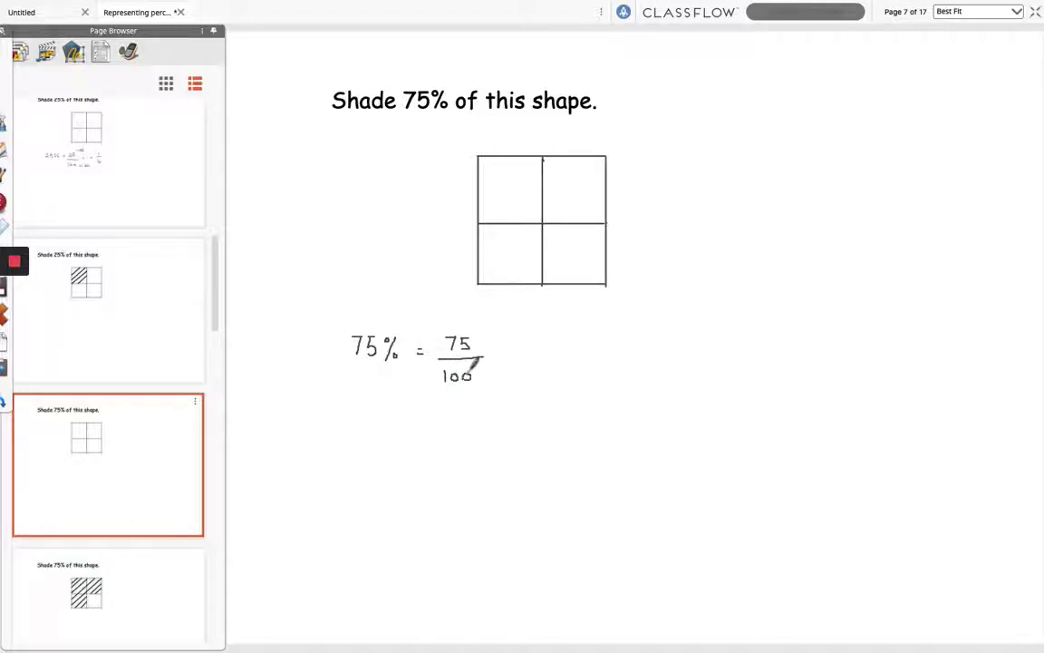
# Mark ÷25 on 75 and 100, write = 3/4, and advance to page 9.
pyautogui.moveTo(480, 330); pyautogui.dragTo(501, 334)
pyautogui.click(493, 325)
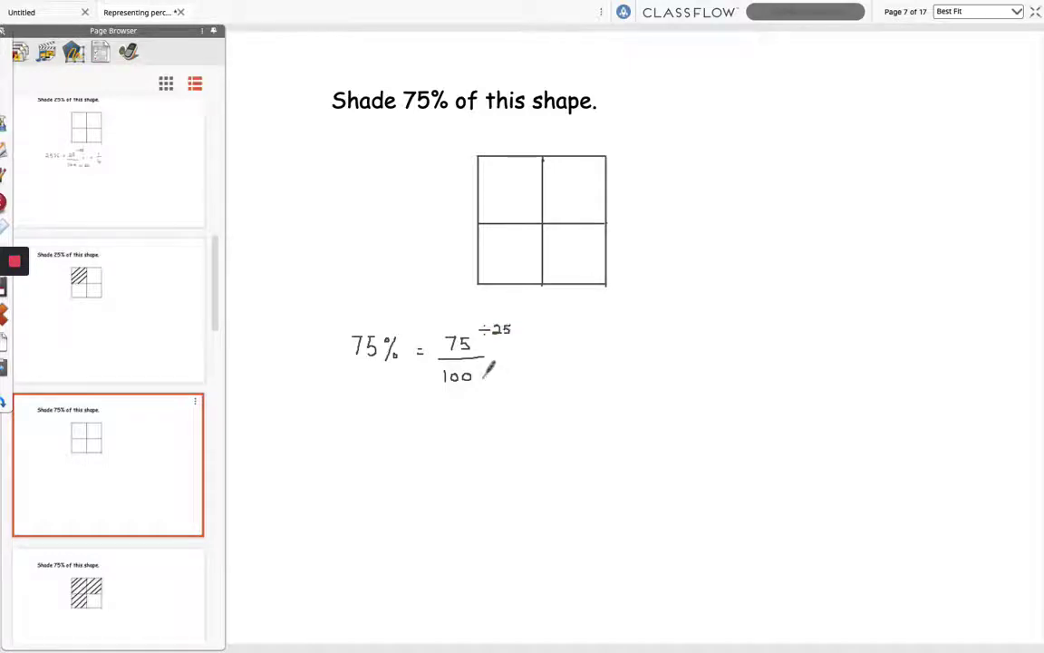
pyautogui.moveTo(481, 386); pyautogui.dragTo(511, 391)
pyautogui.click(486, 381)
pyautogui.click(486, 390)
pyautogui.moveTo(523, 349); pyautogui.dragTo(529, 349)
pyautogui.moveTo(523, 353)
pyautogui.mouseDown()
pyautogui.moveTo(556, 343)
pyautogui.moveTo(550, 356)
pyautogui.mouseUp()
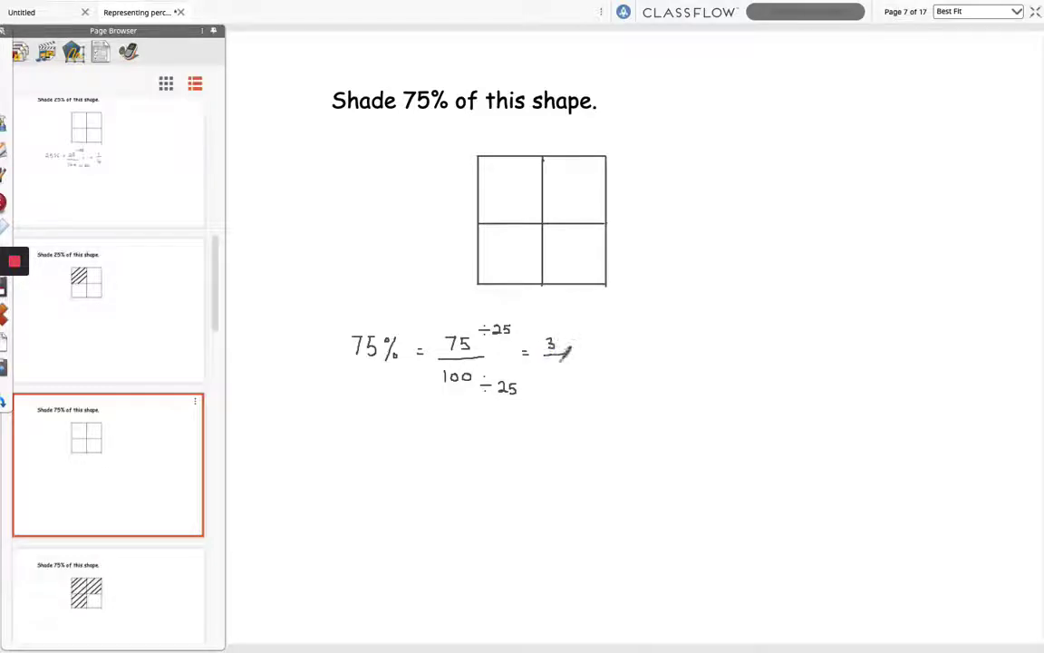
pyautogui.moveTo(555, 350); pyautogui.dragTo(561, 375)
pyautogui.moveTo(215, 315); pyautogui.dragTo(215, 331)
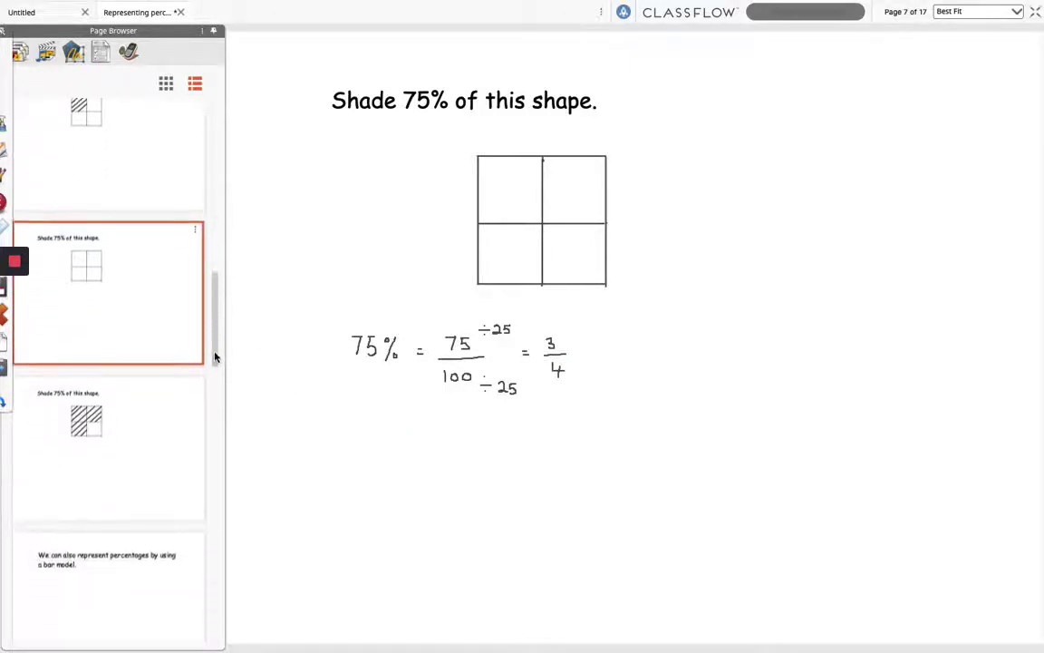
pyautogui.click(166, 381)
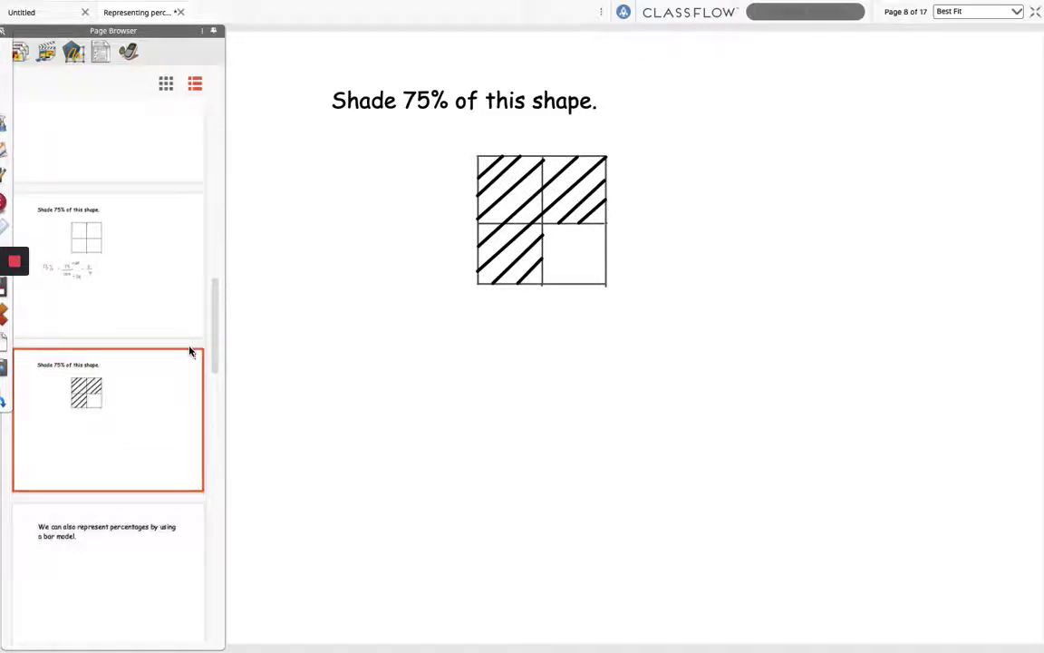
pyautogui.moveTo(216, 343); pyautogui.dragTo(217, 380)
# On the 'Shade 20% of the bar' page, write 10% = 1 under the bar.
pyautogui.click(101, 398)
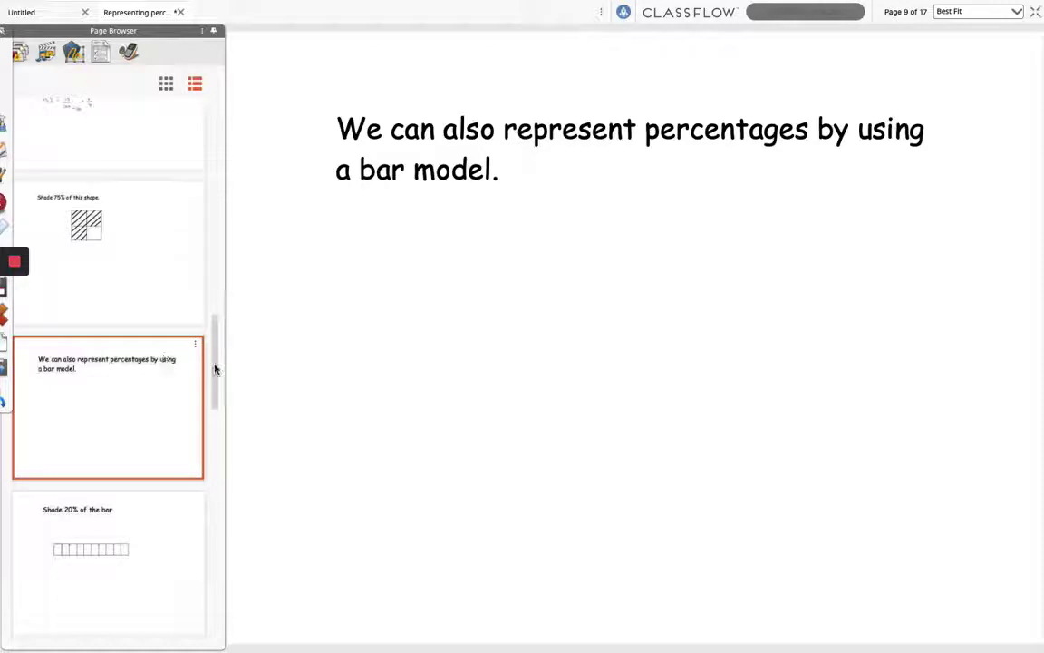
pyautogui.moveTo(216, 368); pyautogui.dragTo(217, 384)
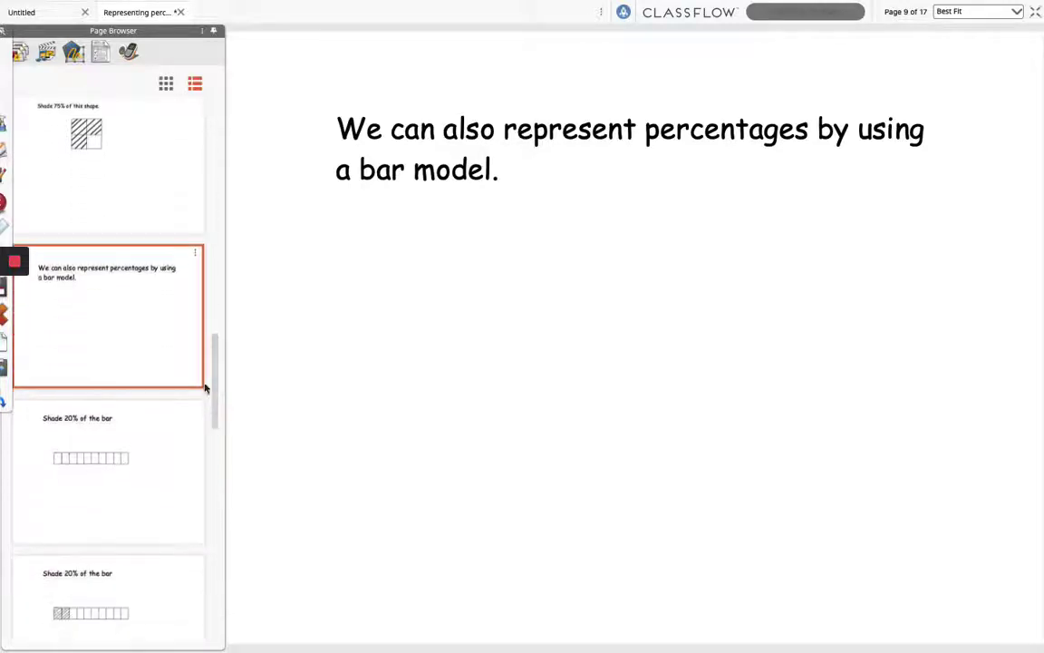
pyautogui.click(143, 430)
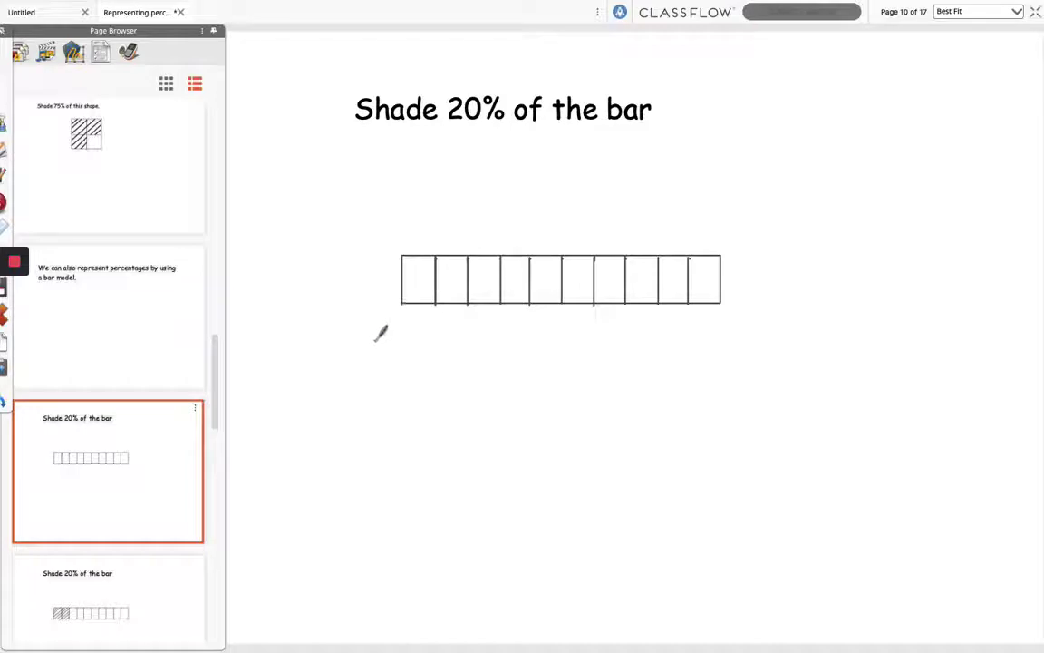
pyautogui.moveTo(376, 342)
pyautogui.mouseDown()
pyautogui.moveTo(375, 357)
pyautogui.moveTo(407, 343)
pyautogui.moveTo(447, 349)
pyautogui.mouseUp()
pyautogui.moveTo(441, 353); pyautogui.dragTo(469, 354)
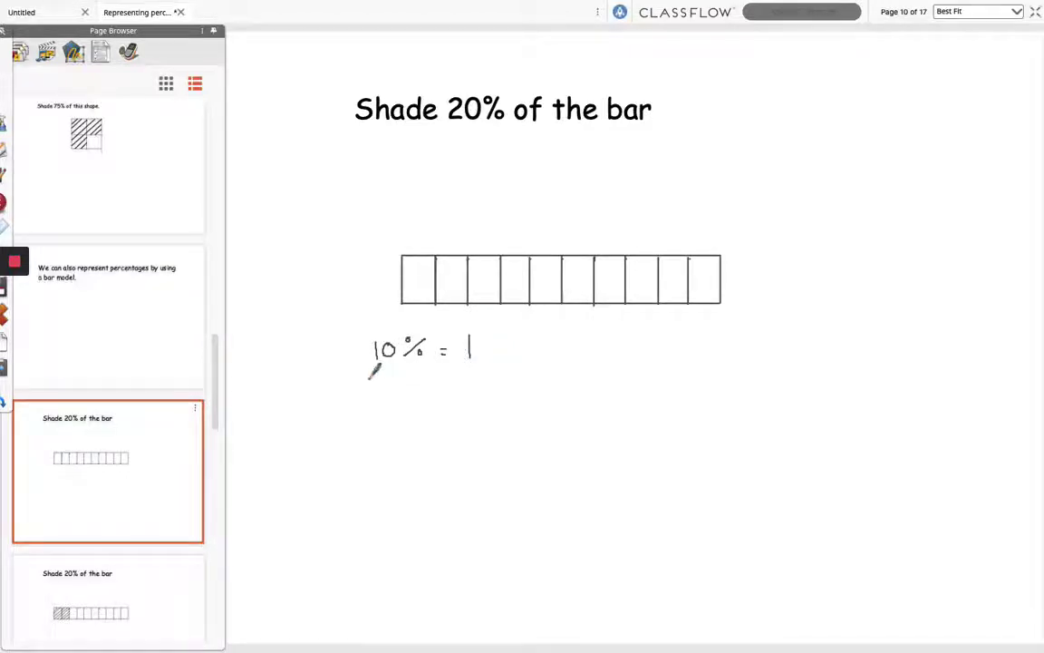
# Write 20% = 1x2 = 2 on the next line, then advance to page 12.
pyautogui.moveTo(366, 377)
pyautogui.mouseDown()
pyautogui.moveTo(379, 391)
pyautogui.moveTo(403, 379)
pyautogui.moveTo(407, 392)
pyautogui.mouseUp()
pyautogui.moveTo(415, 381); pyautogui.dragTo(443, 381)
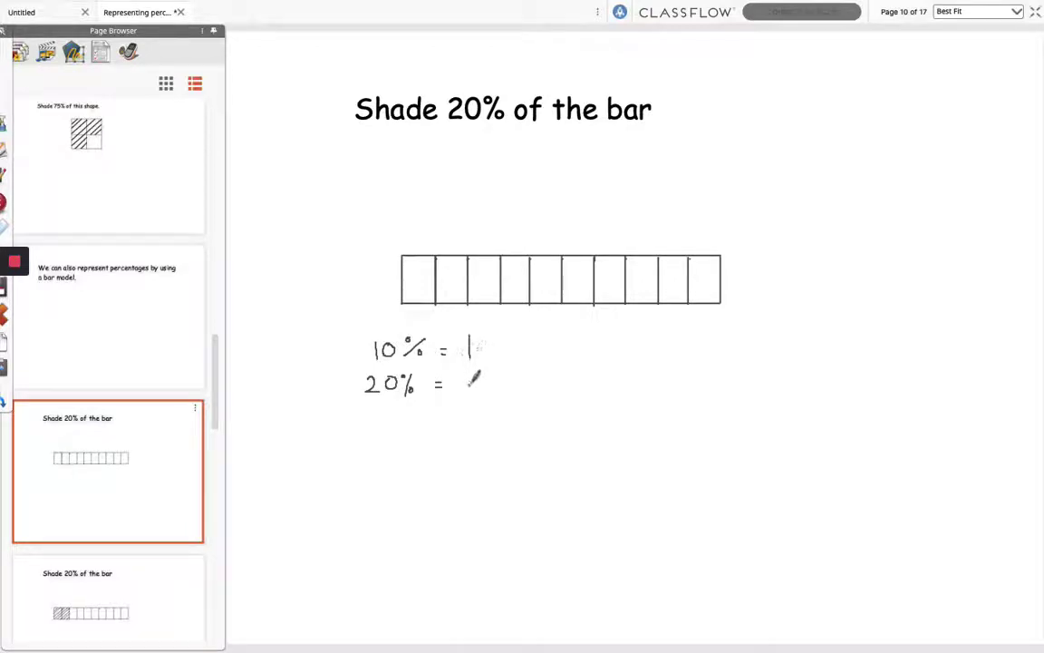
pyautogui.moveTo(467, 375)
pyautogui.mouseDown()
pyautogui.moveTo(467, 389)
pyautogui.moveTo(522, 382)
pyautogui.mouseUp()
pyautogui.moveTo(513, 387); pyautogui.dragTo(542, 391)
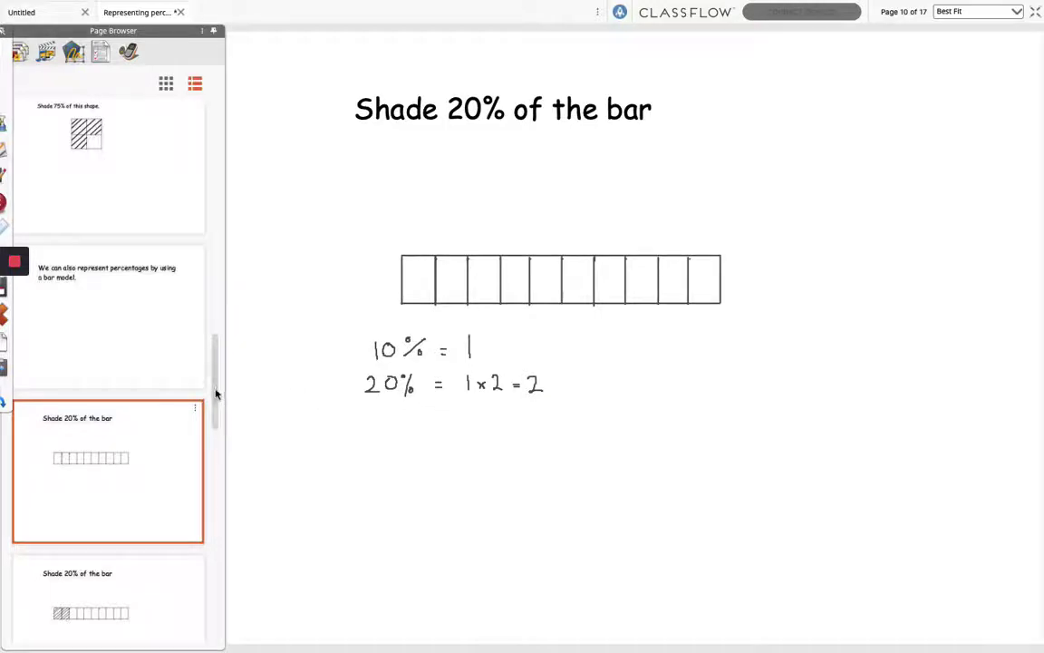
pyautogui.moveTo(216, 395); pyautogui.dragTo(201, 421)
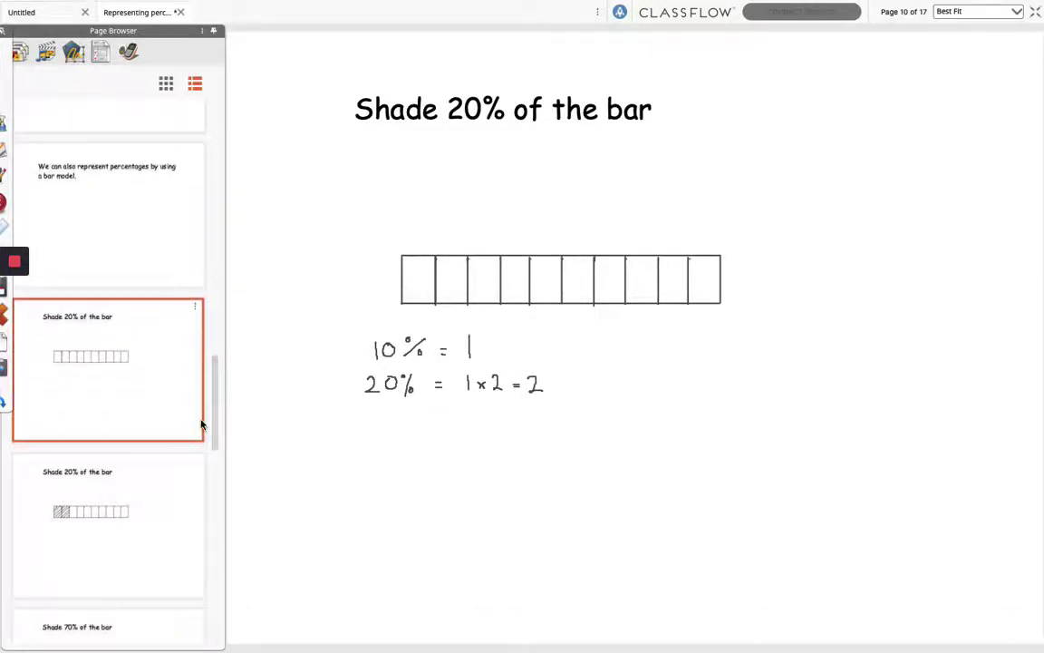
pyautogui.click(105, 518)
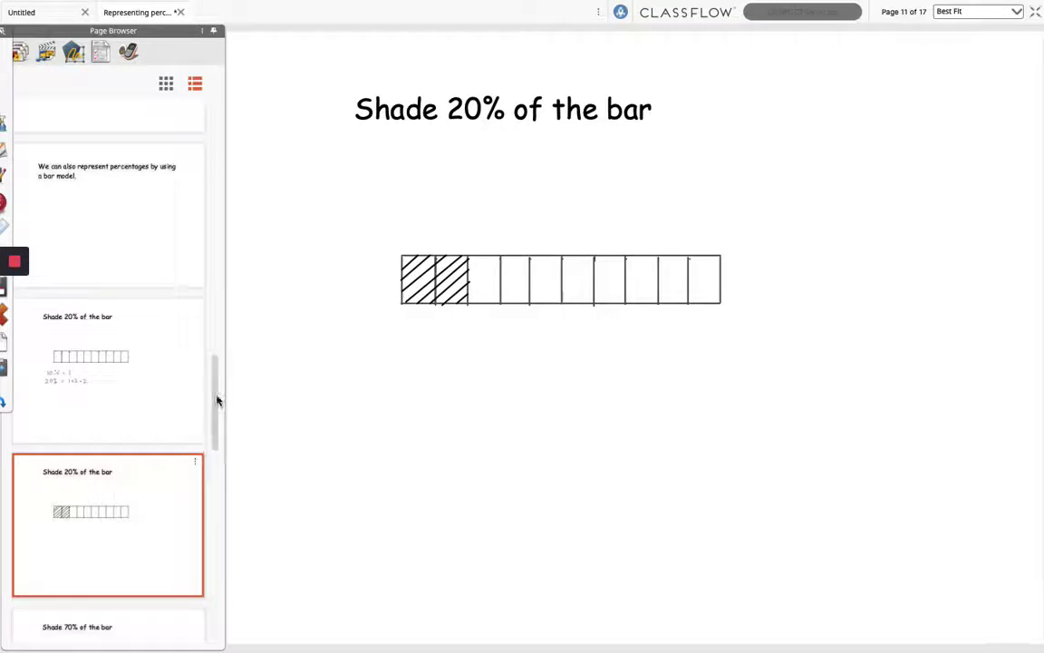
pyautogui.moveTo(218, 400); pyautogui.dragTo(217, 444)
# On the 'Shade 70% of the bar' page, write 10% = 1 below the bar.
pyautogui.click(119, 459)
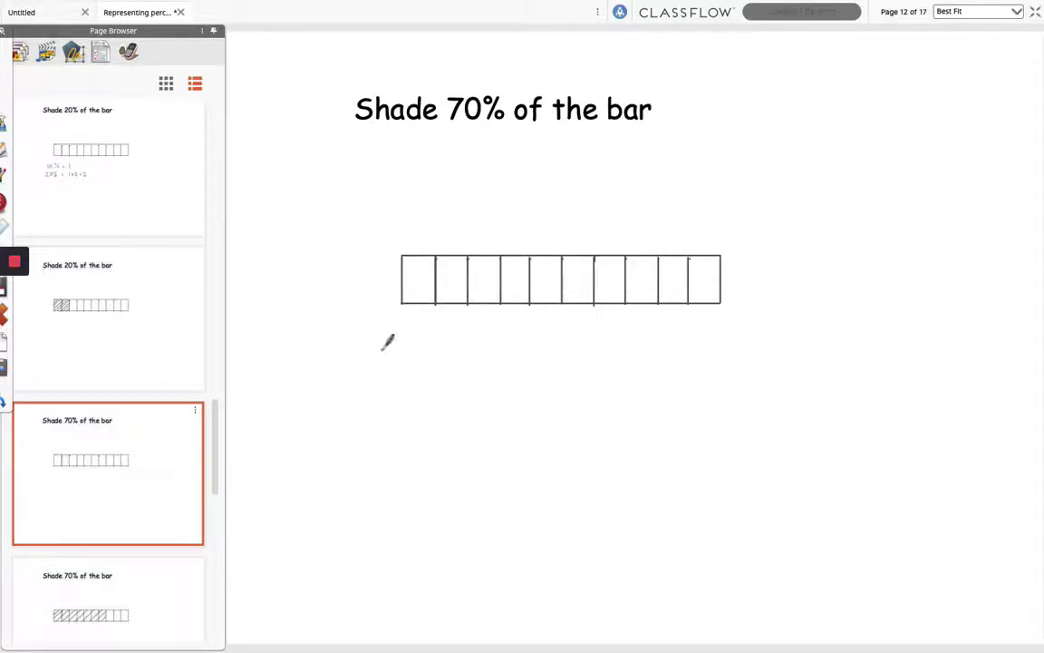
pyautogui.moveTo(382, 345)
pyautogui.mouseDown()
pyautogui.moveTo(382, 359)
pyautogui.moveTo(402, 345)
pyautogui.moveTo(411, 359)
pyautogui.moveTo(453, 346)
pyautogui.mouseUp()
pyautogui.moveTo(444, 352); pyautogui.dragTo(477, 359)
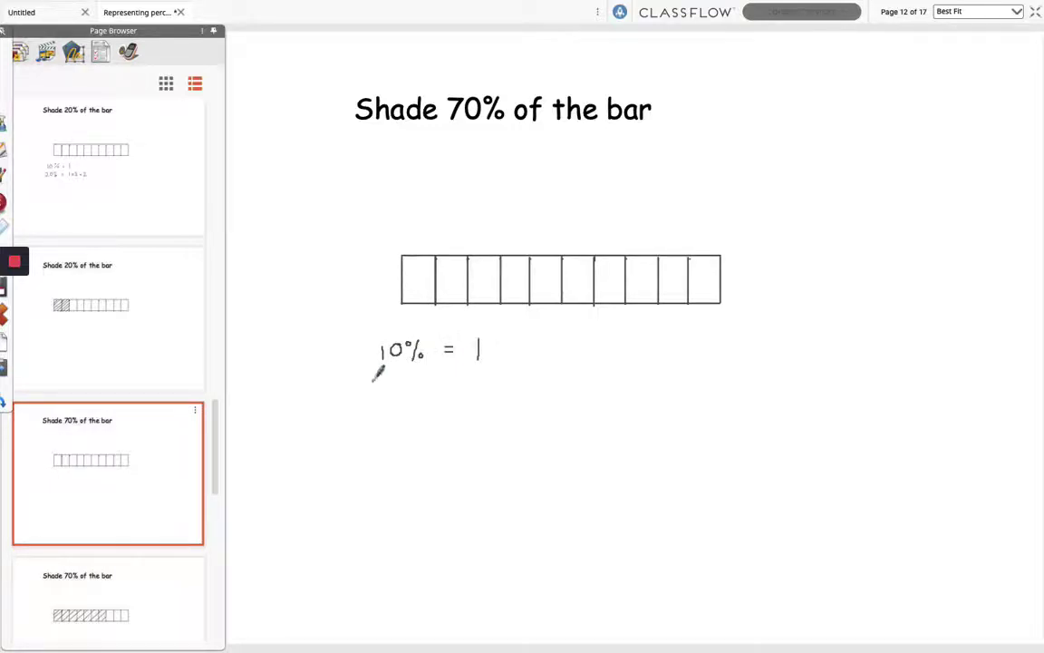
# Write 70% = 1×7 = 7, then show the bar with seven parts shaded.
pyautogui.moveTo(372, 382)
pyautogui.mouseDown()
pyautogui.moveTo(386, 394)
pyautogui.moveTo(404, 380)
pyautogui.moveTo(423, 385)
pyautogui.mouseUp()
pyautogui.moveTo(441, 382); pyautogui.dragTo(452, 381)
pyautogui.moveTo(441, 387); pyautogui.dragTo(495, 391)
pyautogui.moveTo(495, 381)
pyautogui.mouseDown()
pyautogui.moveTo(487, 391)
pyautogui.moveTo(534, 377)
pyautogui.moveTo(543, 390)
pyautogui.mouseUp()
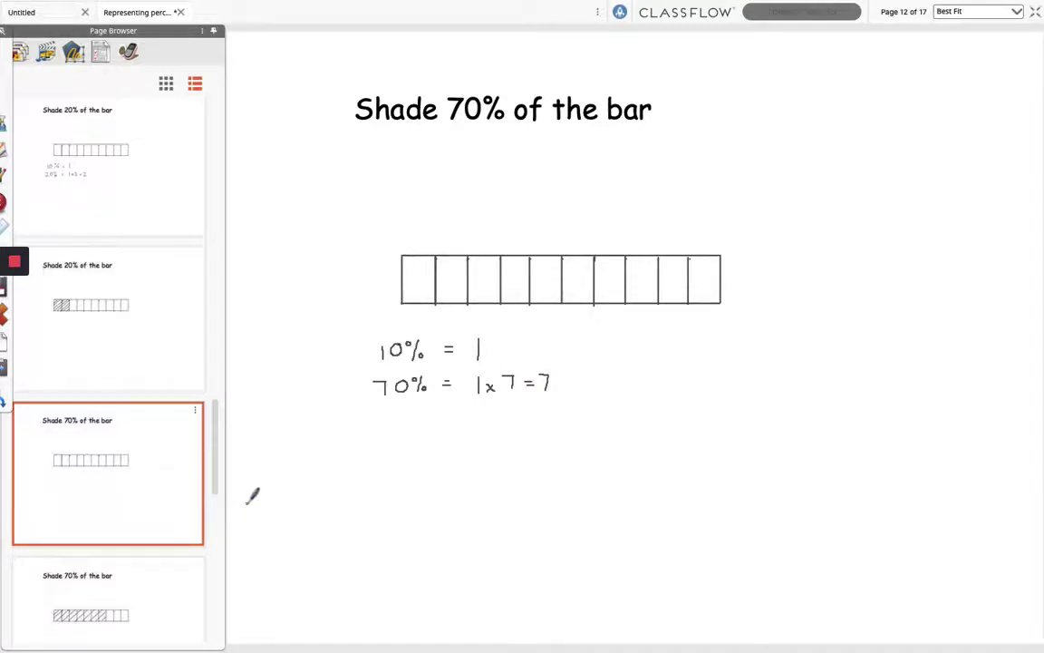
pyautogui.click(135, 587)
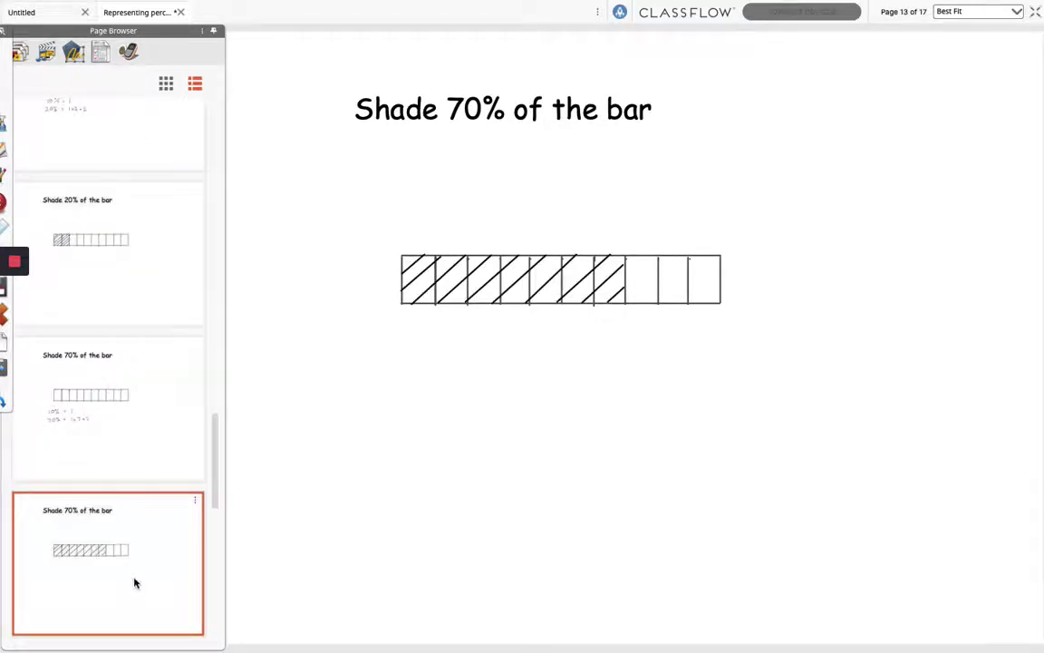
pyautogui.moveTo(217, 422); pyautogui.dragTo(211, 483)
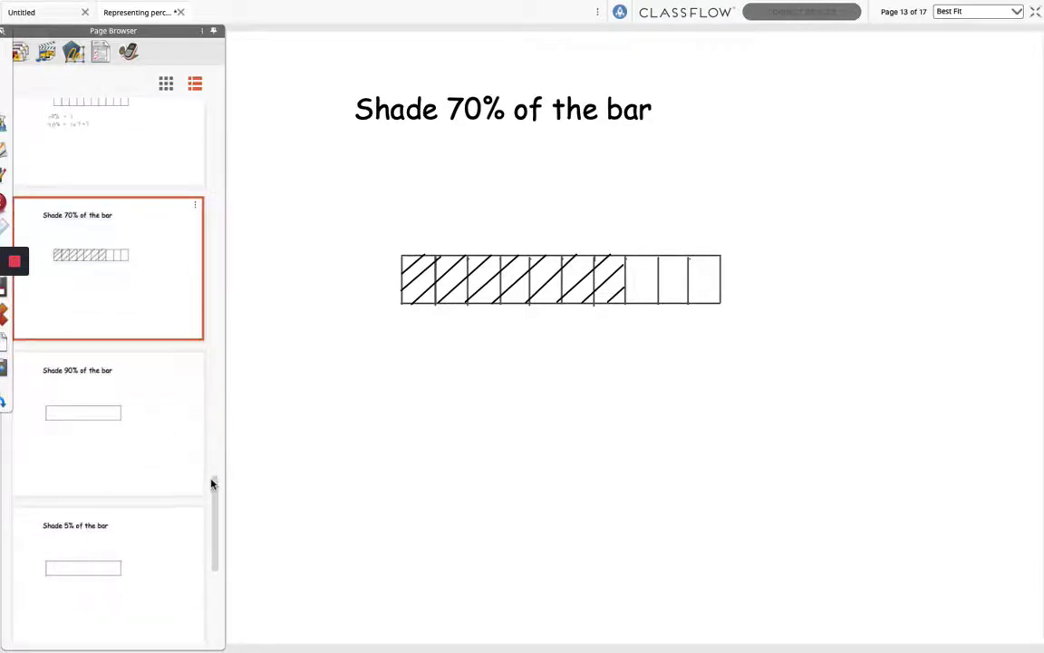
# On the 'Shade 90% of the bar' page, align the ruler under the bar and write 10% = 1cm.
pyautogui.click(118, 386)
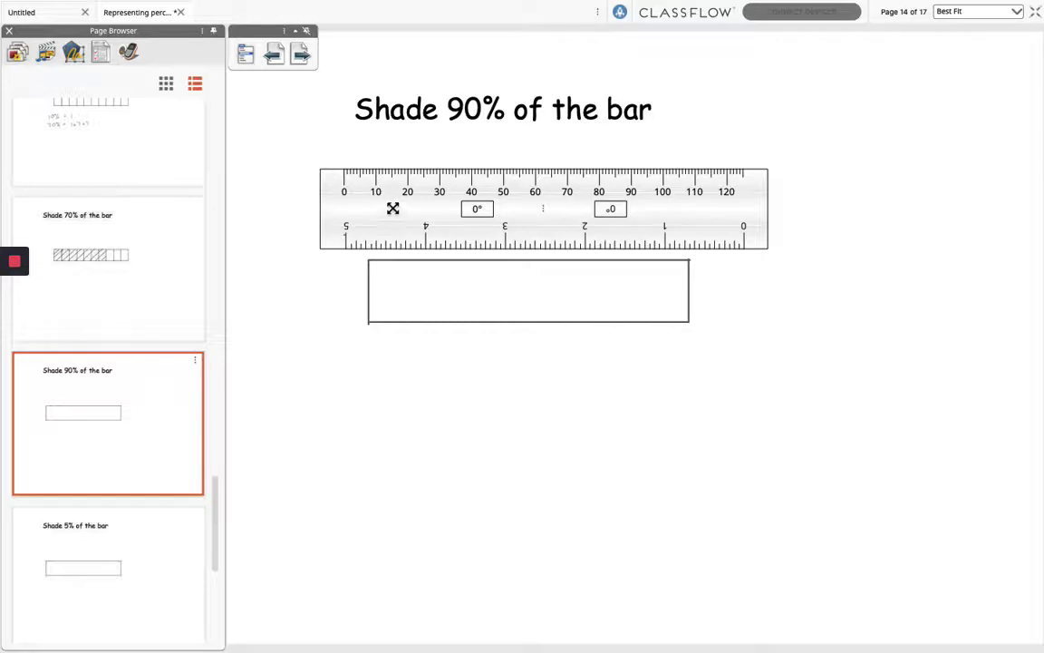
pyautogui.moveTo(387, 205); pyautogui.dragTo(408, 357)
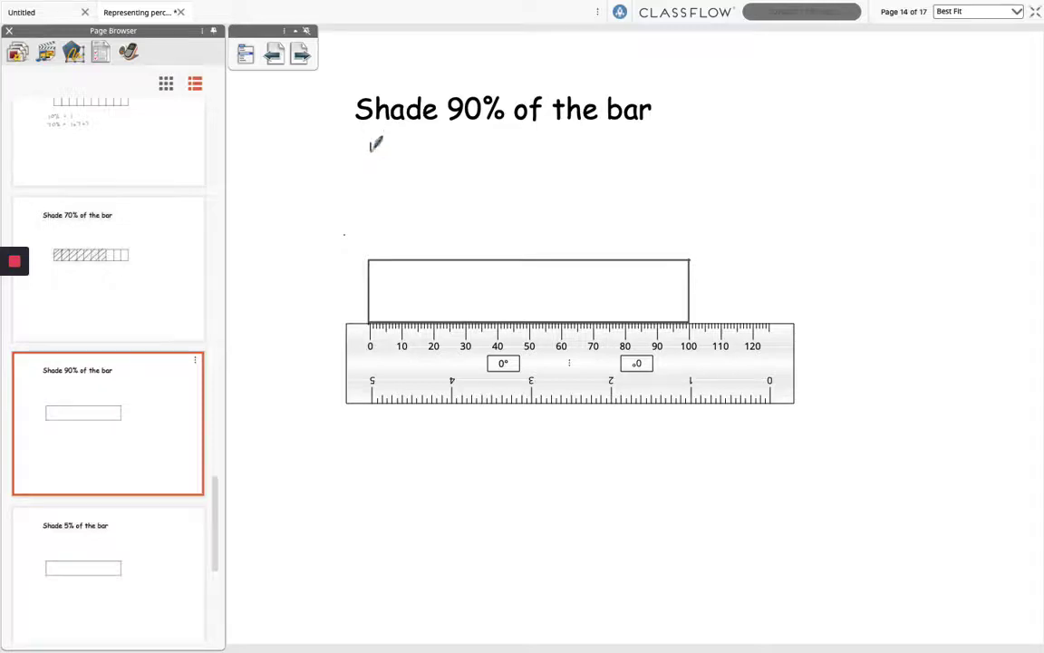
pyautogui.moveTo(371, 143)
pyautogui.mouseDown()
pyautogui.moveTo(371, 152)
pyautogui.moveTo(409, 140)
pyautogui.moveTo(473, 151)
pyautogui.mouseUp()
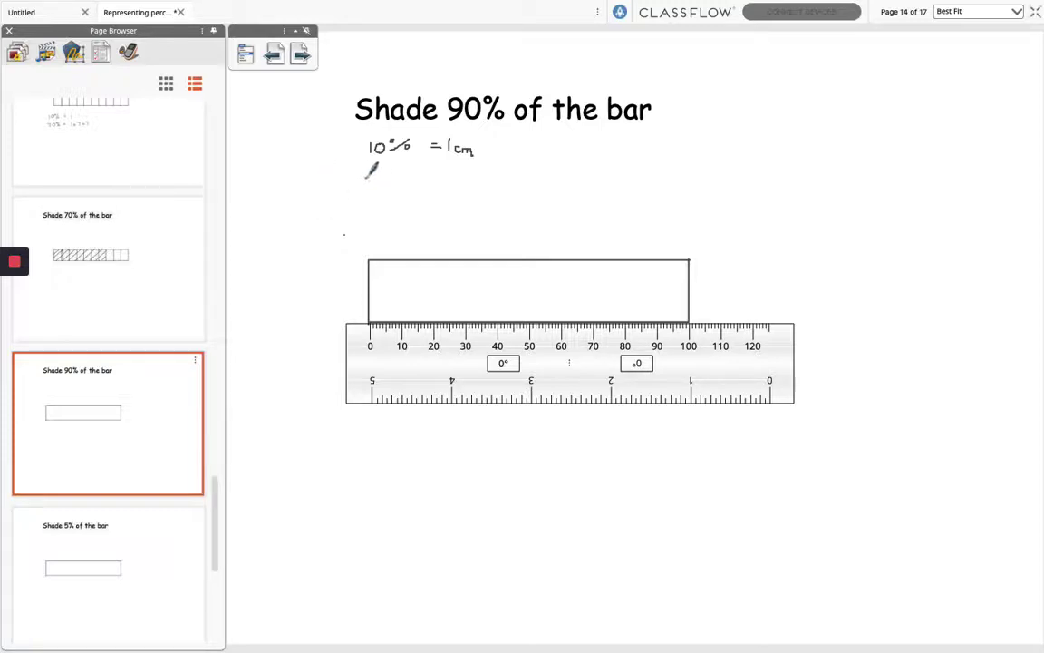
# Write 90% = 10 cm − 1cm = 9 cm on the next line.
pyautogui.moveTo(374, 167)
pyautogui.mouseDown()
pyautogui.moveTo(372, 180)
pyautogui.moveTo(384, 169)
pyautogui.moveTo(392, 181)
pyautogui.moveTo(436, 178)
pyautogui.mouseUp()
pyautogui.moveTo(449, 170)
pyautogui.mouseDown()
pyautogui.moveTo(449, 184)
pyautogui.moveTo(458, 173)
pyautogui.moveTo(576, 180)
pyautogui.mouseUp()
pyautogui.moveTo(568, 187); pyautogui.dragTo(628, 190)
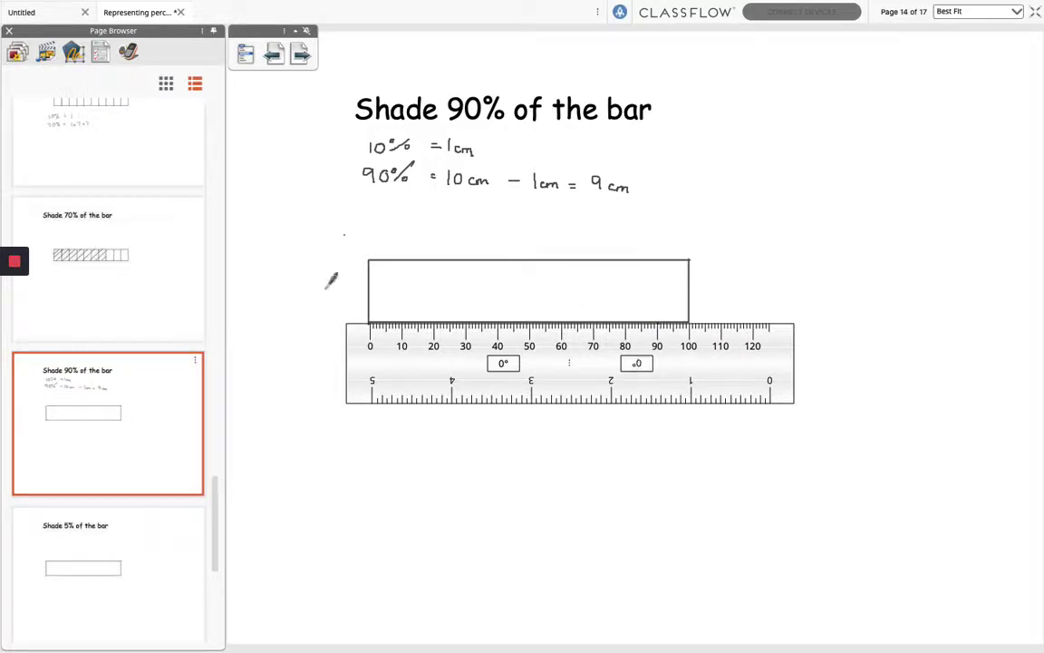
# Stand the ruler vertically, draw a divider across the bar at 9 cm, and move the ruler aside.
pyautogui.moveTo(48, 296)
pyautogui.click(13, 291)
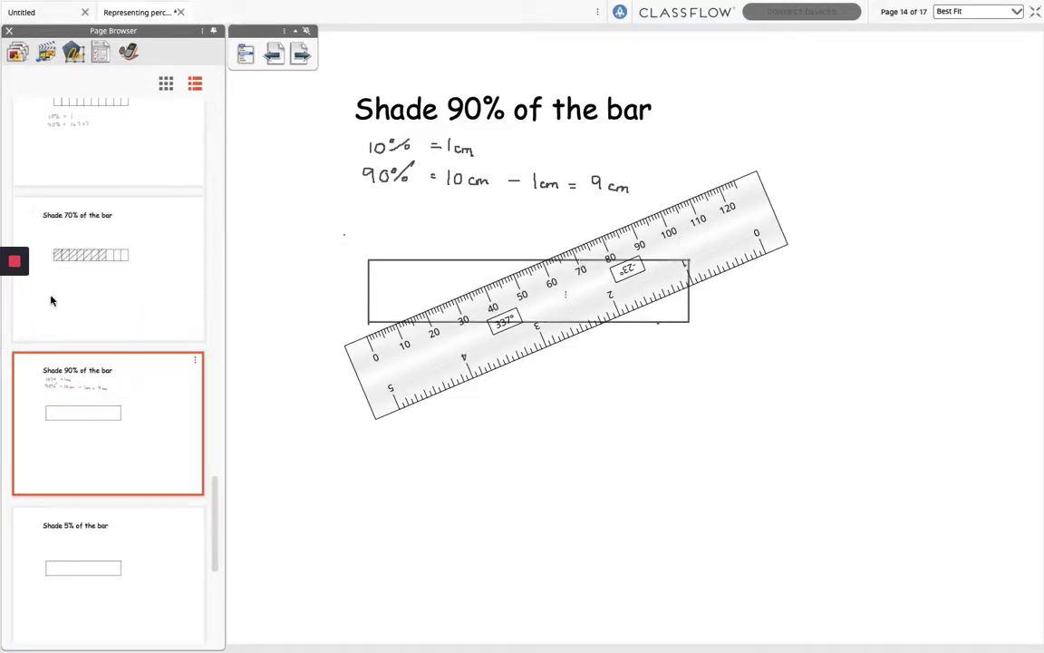
pyautogui.moveTo(25, 292)
pyautogui.click(14, 322)
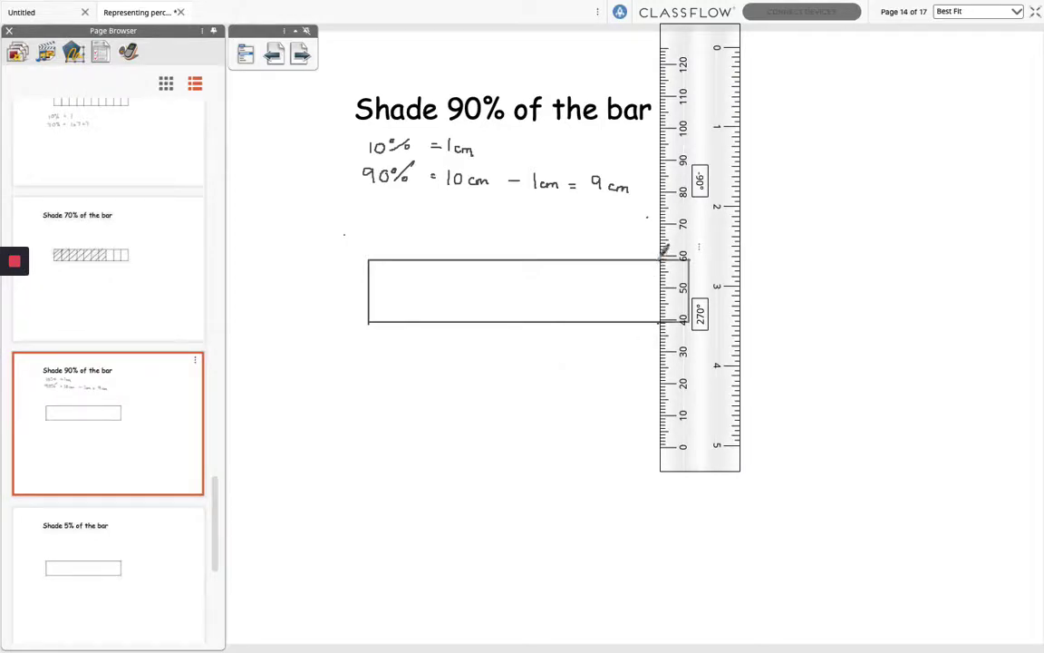
pyautogui.moveTo(667, 257); pyautogui.dragTo(667, 315)
pyautogui.moveTo(699, 389); pyautogui.dragTo(770, 389)
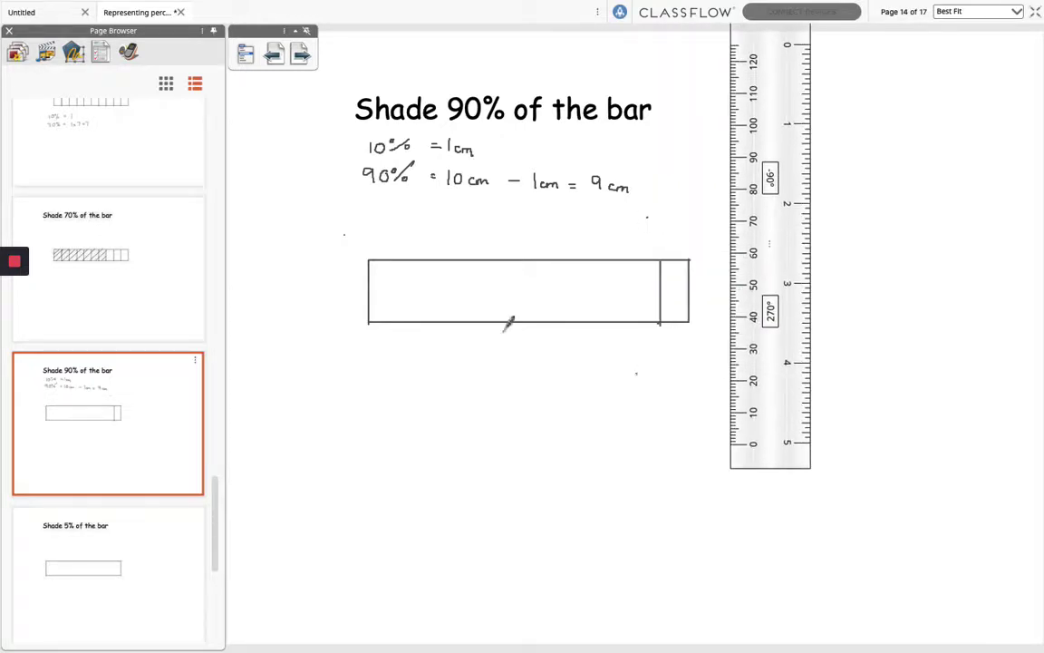
# Hatch the bar up to the 9 cm divider and label it 90%.
pyautogui.moveTo(390, 265)
pyautogui.mouseDown()
pyautogui.moveTo(370, 284)
pyautogui.moveTo(408, 277)
pyautogui.moveTo(369, 303)
pyautogui.mouseUp()
pyautogui.moveTo(450, 275); pyautogui.dragTo(380, 321)
pyautogui.moveTo(516, 263); pyautogui.dragTo(422, 315)
pyautogui.moveTo(554, 263); pyautogui.dragTo(471, 319)
pyautogui.moveTo(591, 266); pyautogui.dragTo(512, 319)
pyautogui.moveTo(641, 249); pyautogui.dragTo(553, 321)
pyautogui.moveTo(656, 278); pyautogui.dragTo(601, 321)
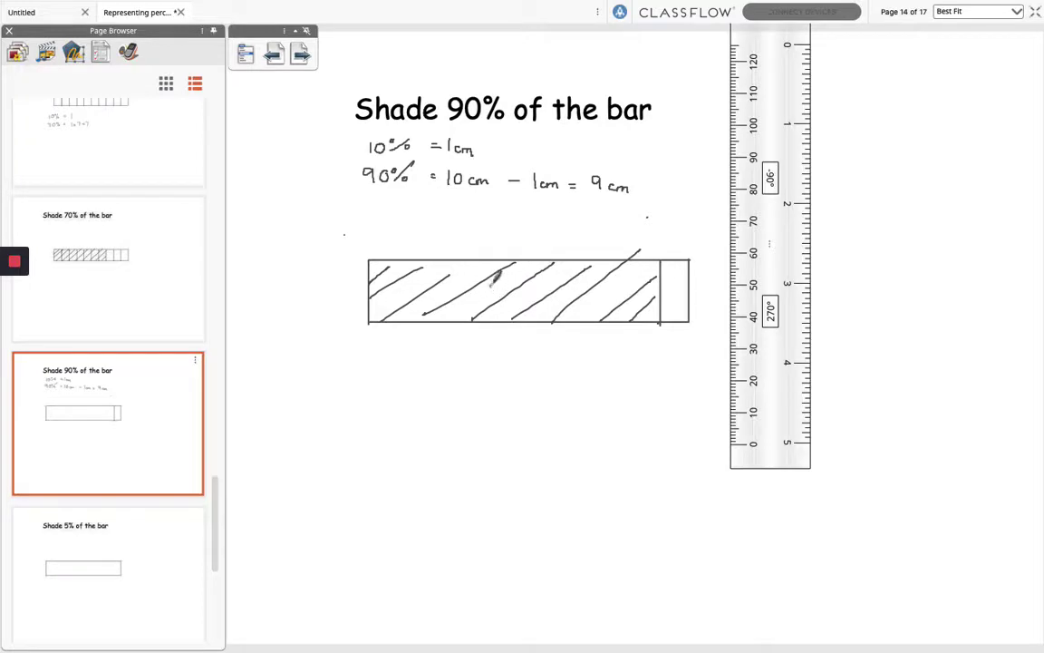
pyautogui.moveTo(492, 284)
pyautogui.mouseDown()
pyautogui.moveTo(489, 295)
pyautogui.moveTo(510, 282)
pyautogui.mouseUp()
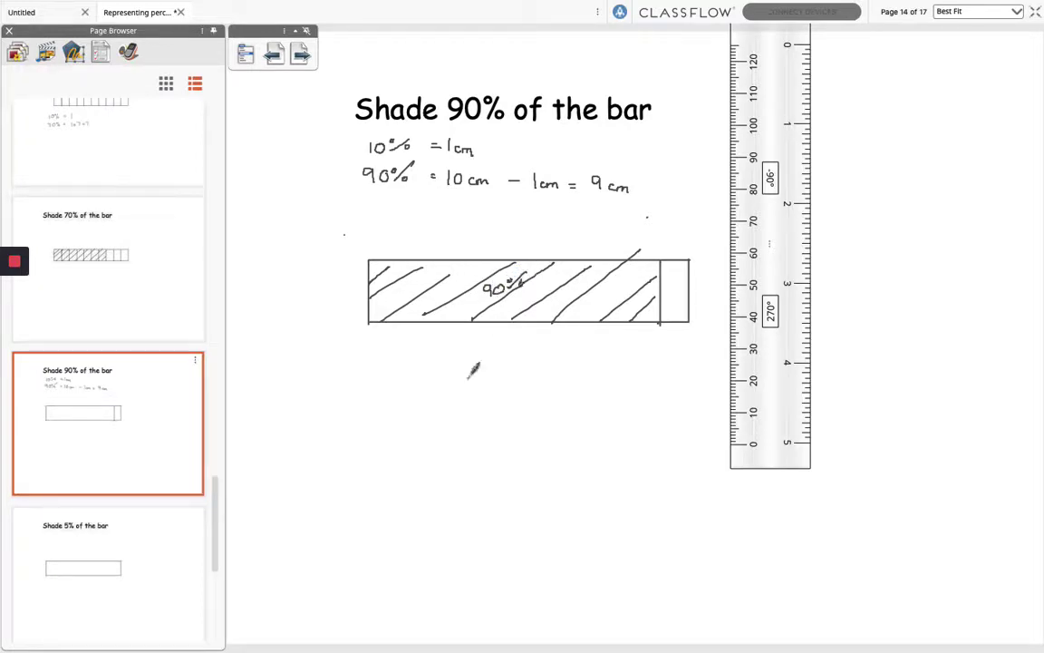
# On the 'Shade 5% of the bar' page, position the ruler and write 10% = 1cm.
pyautogui.click(114, 562)
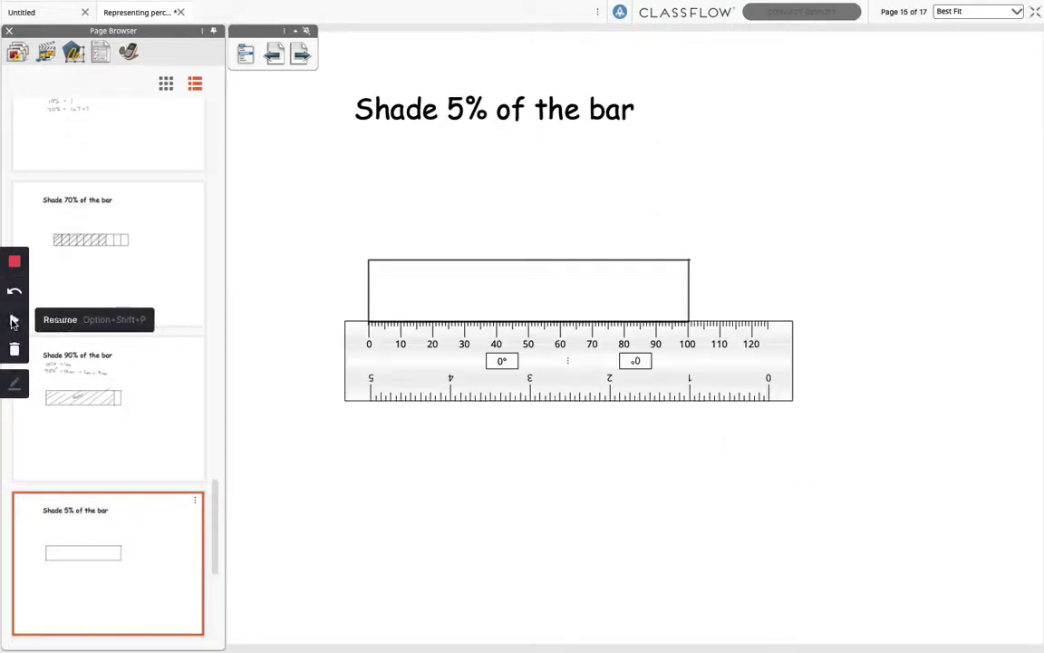
pyautogui.click(15, 320)
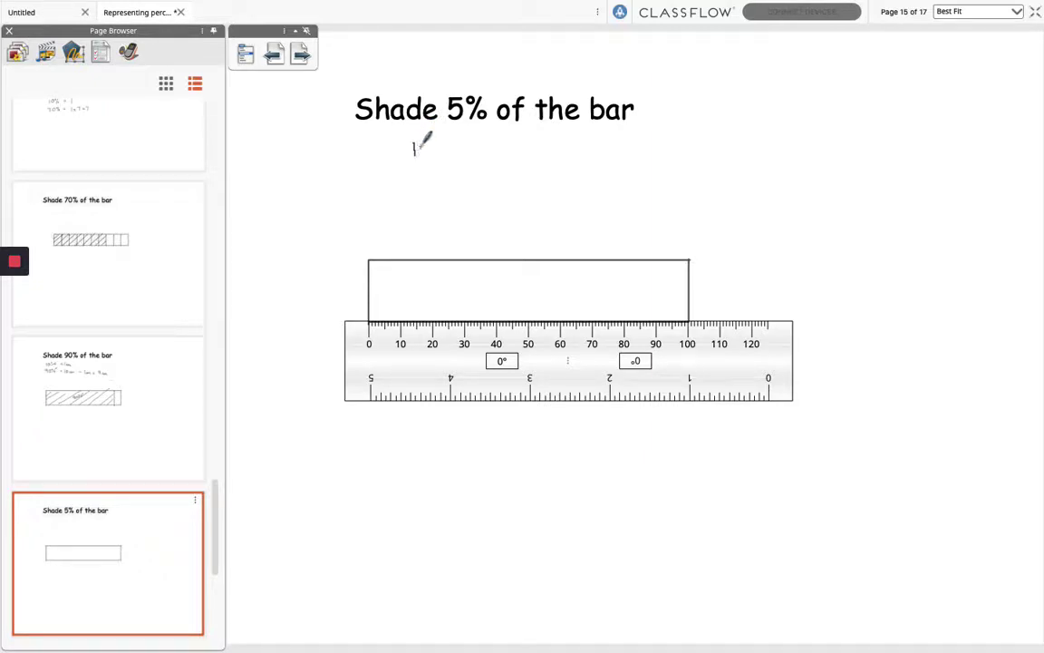
pyautogui.moveTo(422, 143)
pyautogui.mouseDown()
pyautogui.moveTo(444, 155)
pyautogui.moveTo(531, 156)
pyautogui.mouseUp()
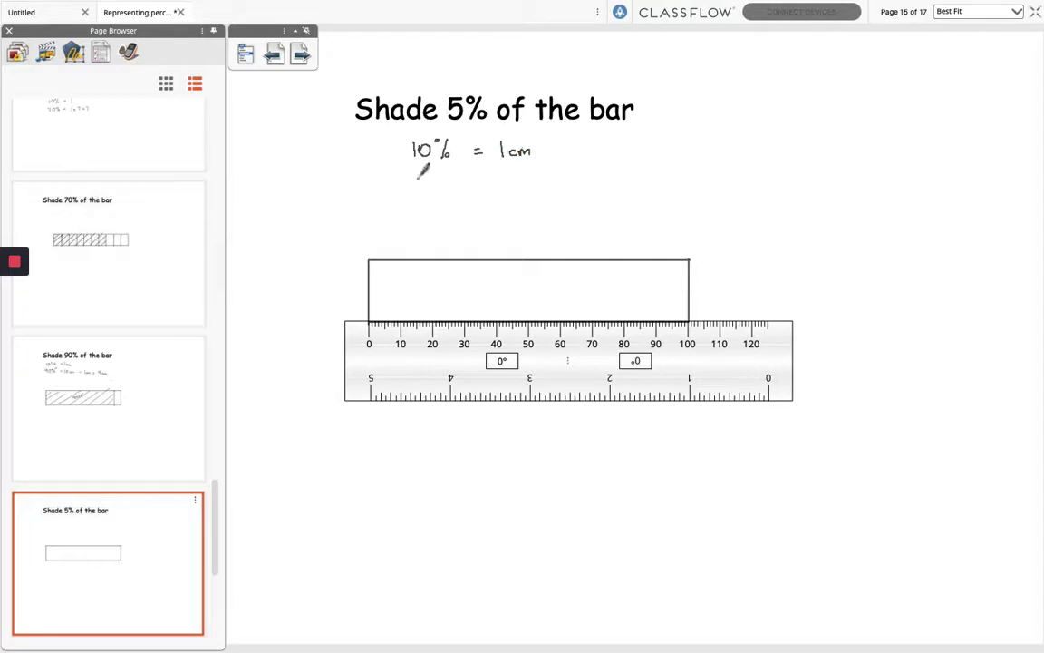
# Write the second line 5% = 0.5cm.
pyautogui.moveTo(418, 180)
pyautogui.mouseDown()
pyautogui.moveTo(422, 190)
pyautogui.moveTo(489, 180)
pyautogui.mouseUp()
pyautogui.moveTo(481, 185); pyautogui.dragTo(489, 185)
pyautogui.moveTo(509, 177); pyautogui.dragTo(507, 178)
pyautogui.click(524, 181)
pyautogui.moveTo(536, 175); pyautogui.dragTo(535, 187)
pyautogui.moveTo(536, 176); pyautogui.dragTo(573, 184)
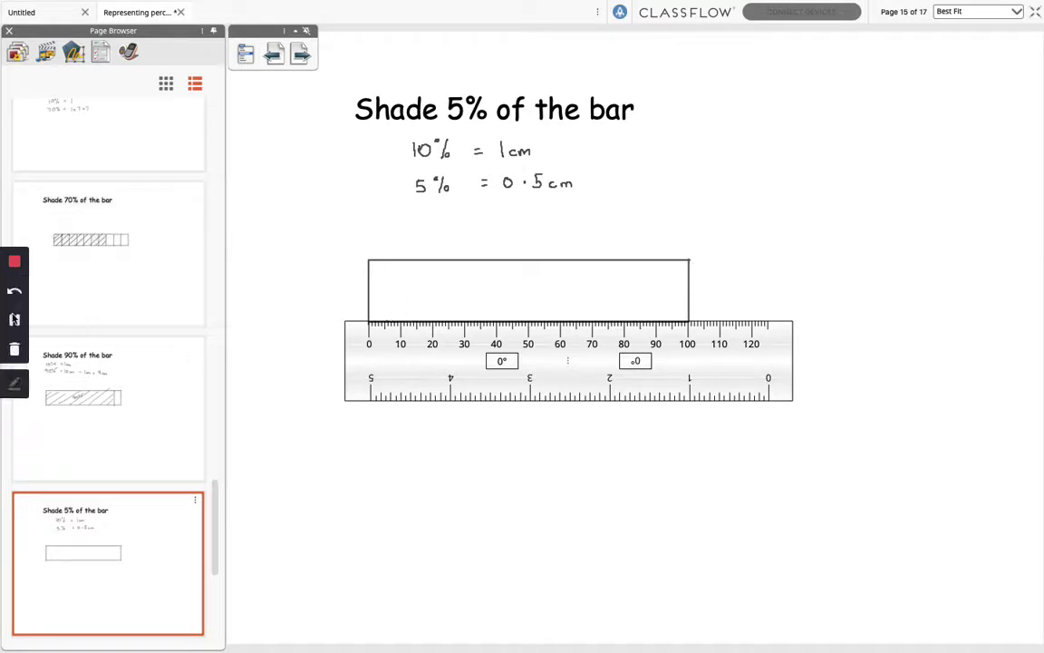
pyautogui.click(14, 321)
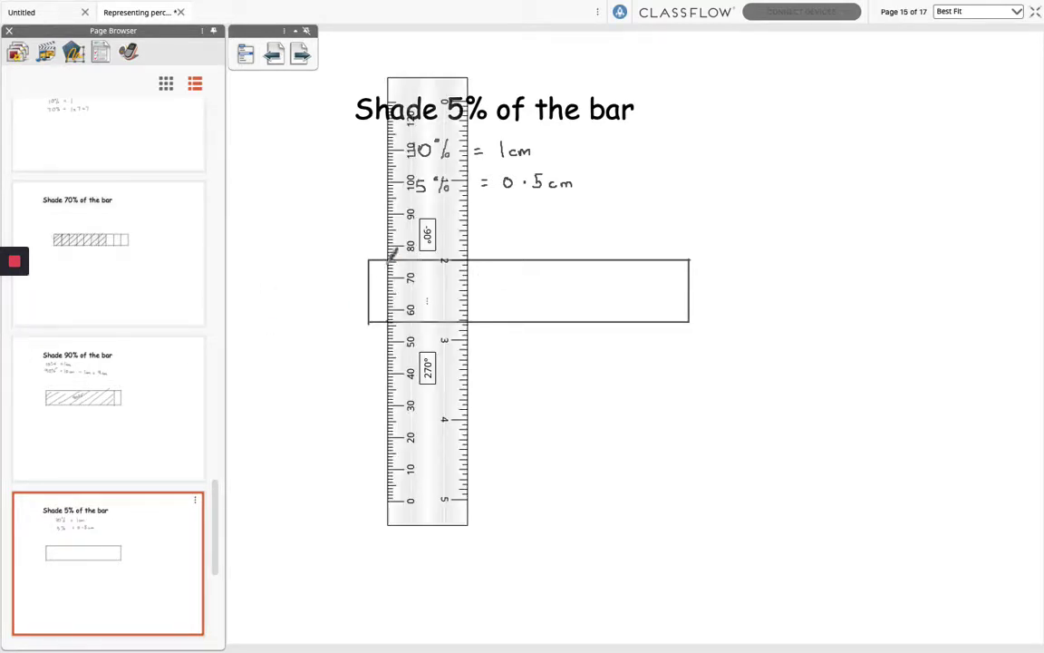
# Draw a divider 0.5 cm from the bar's left end, hatch that section, and label it 5%.
pyautogui.moveTo(392, 255); pyautogui.dragTo(390, 324)
pyautogui.moveTo(424, 448); pyautogui.dragTo(480, 450)
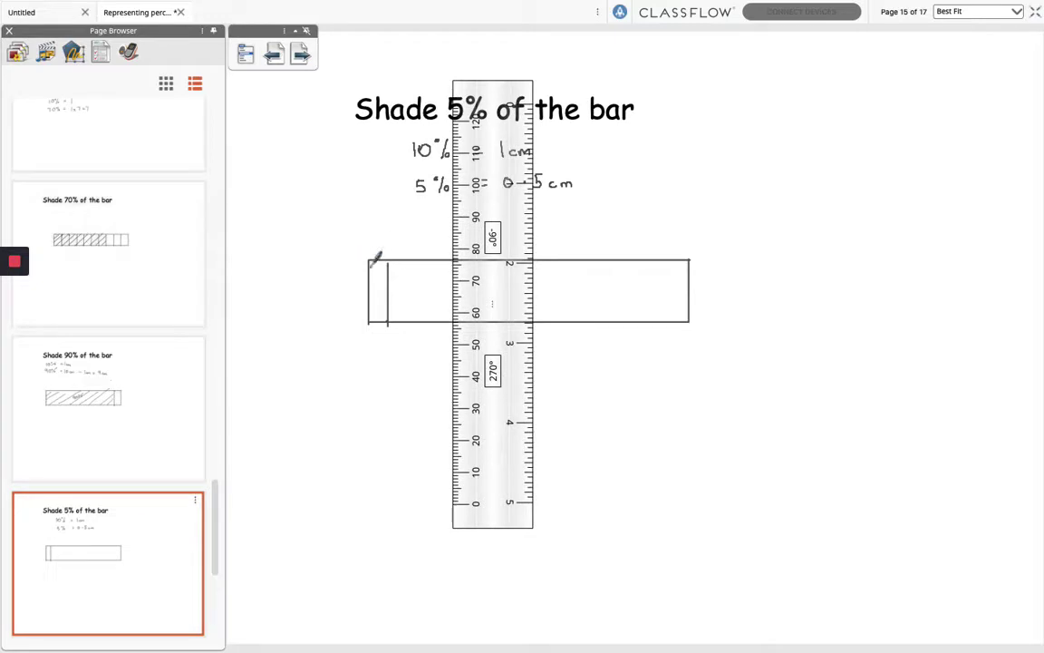
pyautogui.moveTo(386, 259)
pyautogui.mouseDown()
pyautogui.moveTo(373, 272)
pyautogui.moveTo(388, 263)
pyautogui.moveTo(372, 283)
pyautogui.moveTo(385, 272)
pyautogui.moveTo(370, 315)
pyautogui.moveTo(388, 292)
pyautogui.moveTo(372, 283)
pyautogui.moveTo(380, 270)
pyautogui.moveTo(377, 288)
pyautogui.mouseUp()
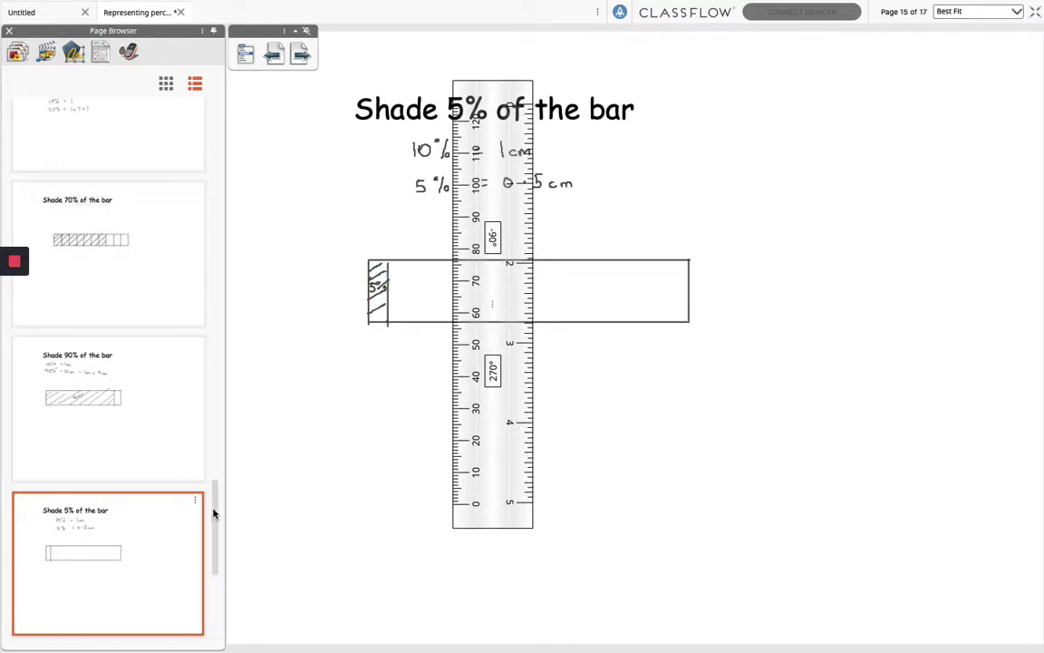
pyautogui.scroll(-5, 218, 500)
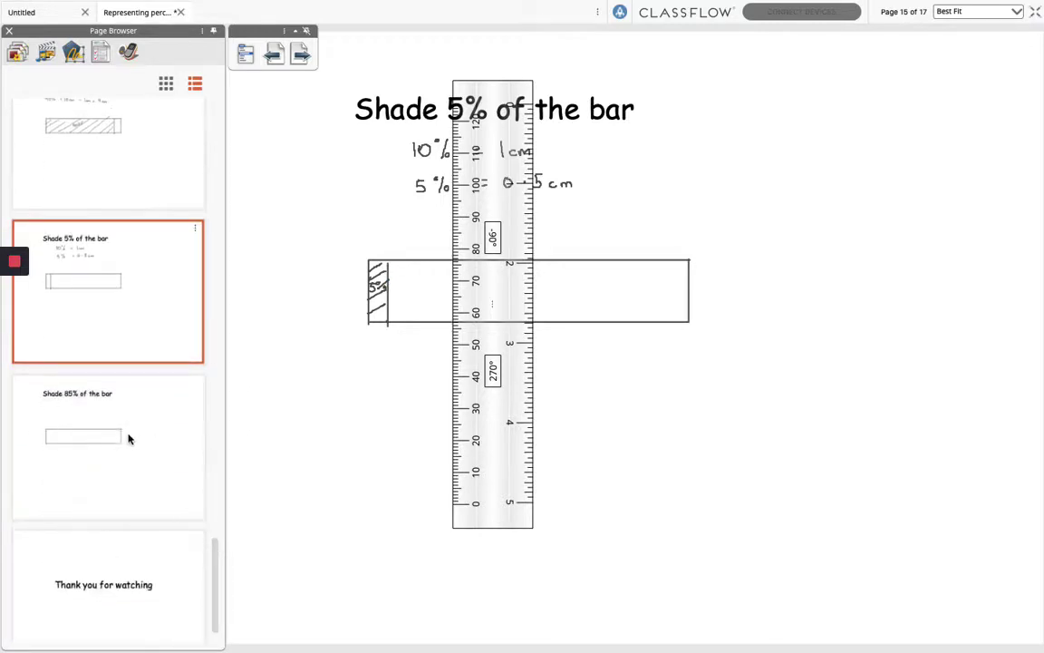
# On page 16, 'Shade 85% of the bar', handwrite 10% = 1cm and 5% = 0.5 cm.
pyautogui.click(127, 439)
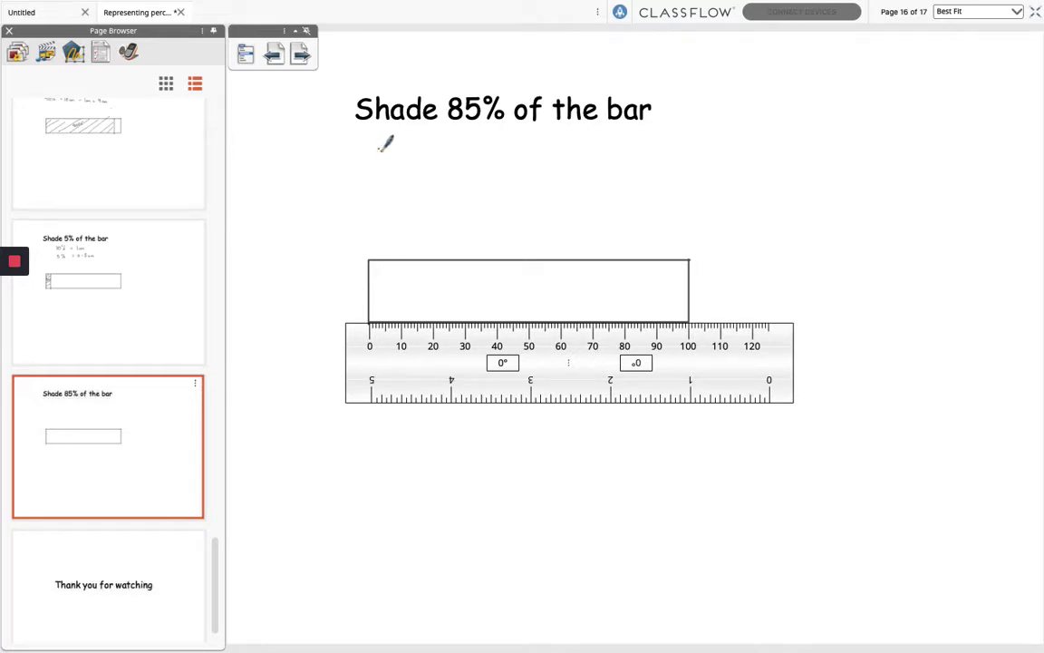
pyautogui.moveTo(378, 149); pyautogui.dragTo(481, 152)
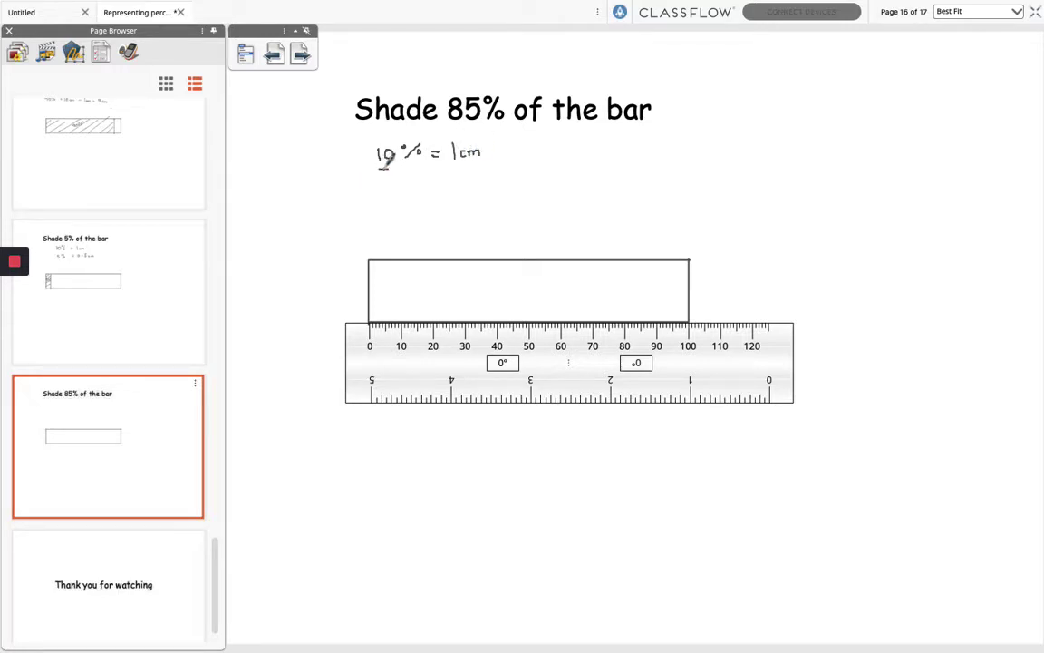
pyautogui.moveTo(389, 167)
pyautogui.mouseDown()
pyautogui.moveTo(381, 178)
pyautogui.moveTo(440, 171)
pyautogui.mouseUp()
pyautogui.moveTo(433, 176); pyautogui.dragTo(519, 173)
pyautogui.click(467, 171)
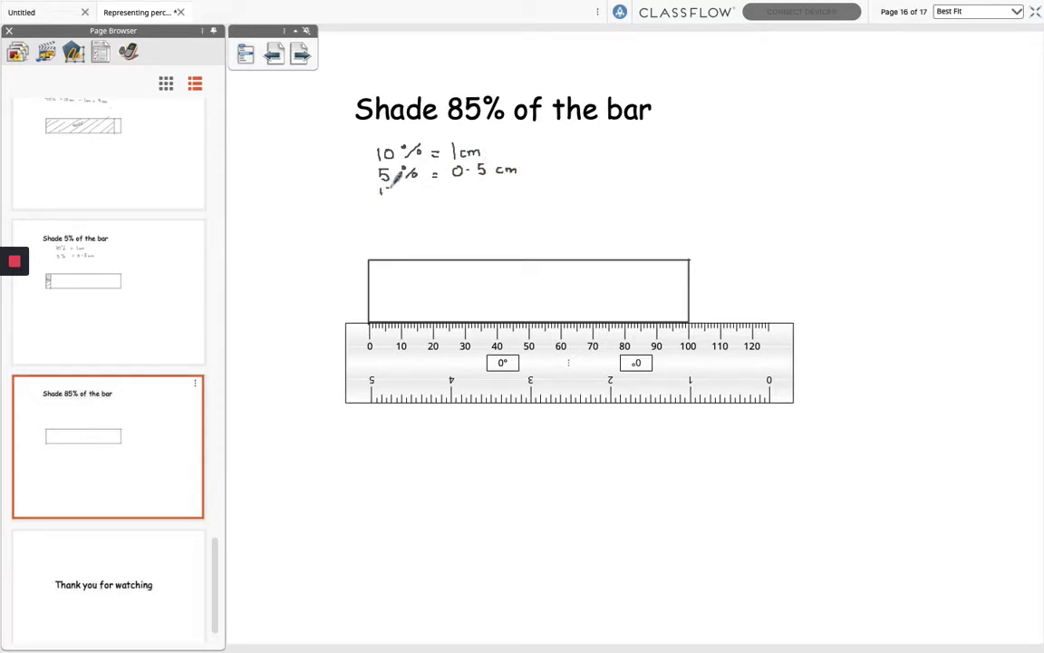
# Handwrite 15% = 1.5 cm and 85% = 10cm − 1.5 cm = 8.5 cm below.
pyautogui.moveTo(381, 185)
pyautogui.mouseDown()
pyautogui.moveTo(386, 196)
pyautogui.moveTo(445, 189)
pyautogui.mouseUp()
pyautogui.moveTo(438, 193)
pyautogui.mouseDown()
pyautogui.moveTo(480, 181)
pyautogui.moveTo(509, 187)
pyautogui.mouseUp()
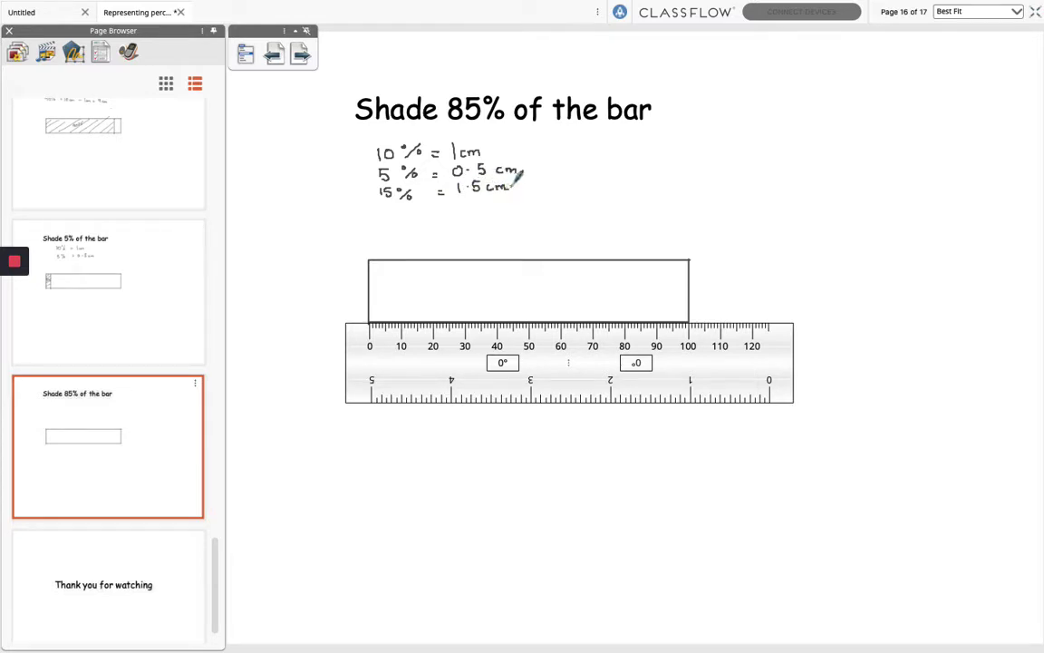
pyautogui.moveTo(388, 210)
pyautogui.mouseDown()
pyautogui.moveTo(385, 221)
pyautogui.moveTo(448, 213)
pyautogui.mouseUp()
pyautogui.moveTo(441, 217); pyautogui.dragTo(557, 210)
pyautogui.moveTo(559, 198)
pyautogui.mouseDown()
pyautogui.moveTo(579, 209)
pyautogui.moveTo(676, 205)
pyautogui.mouseUp()
pyautogui.click(635, 206)
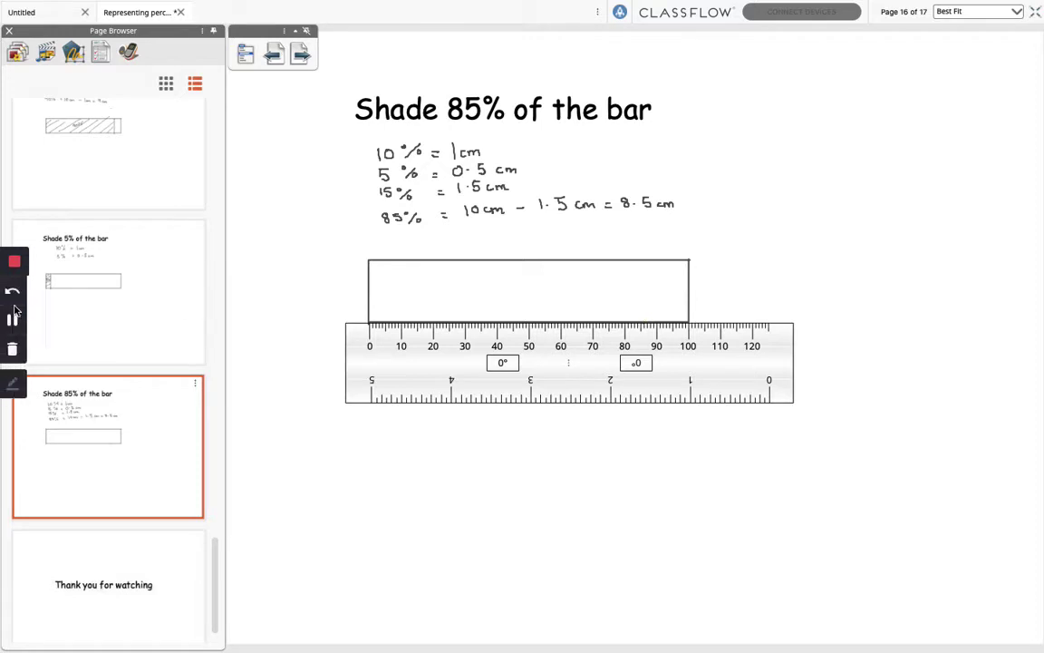
# Move the ruler clear of the 8.5 cm line and label the bar 85%.
pyautogui.click(6, 322)
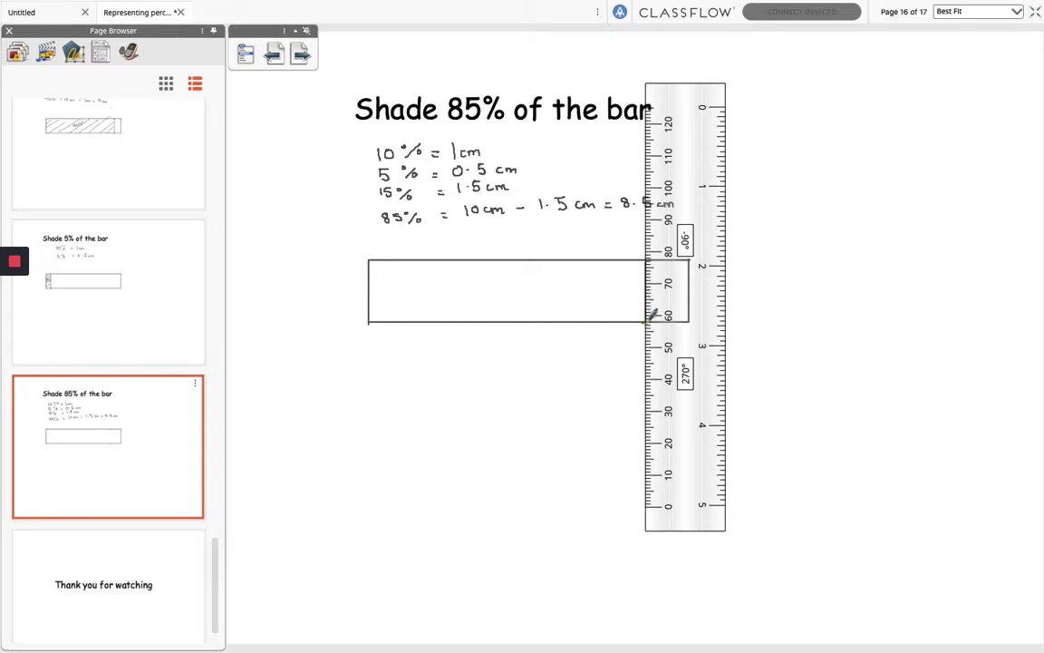
pyautogui.moveTo(669, 287); pyautogui.dragTo(692, 281)
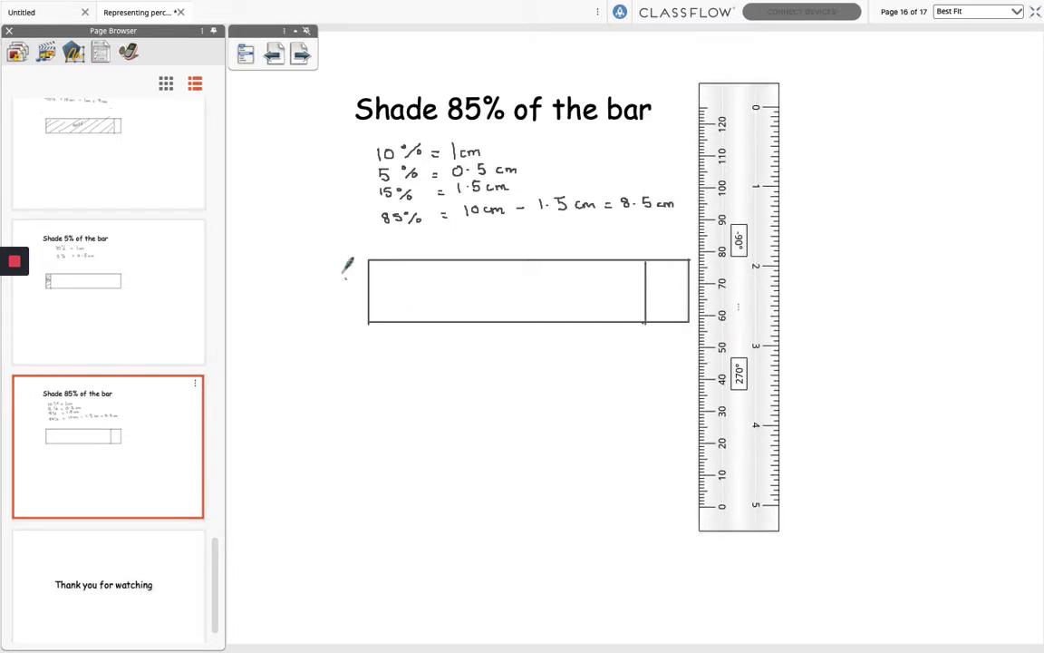
pyautogui.moveTo(370, 282); pyautogui.dragTo(394, 264)
pyautogui.moveTo(488, 281)
pyautogui.mouseDown()
pyautogui.moveTo(534, 275)
pyautogui.moveTo(536, 285)
pyautogui.mouseUp()
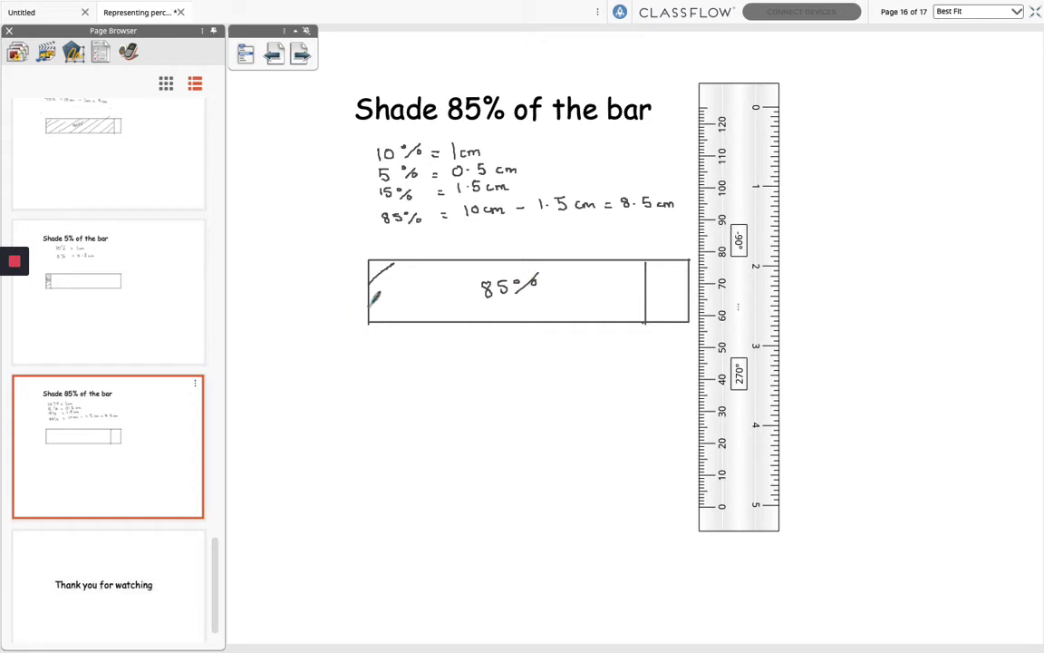
# Hatch the bar's 85% section up to the divider, then show page 17, 'Thank you for watching'.
pyautogui.moveTo(371, 307); pyautogui.dragTo(425, 265)
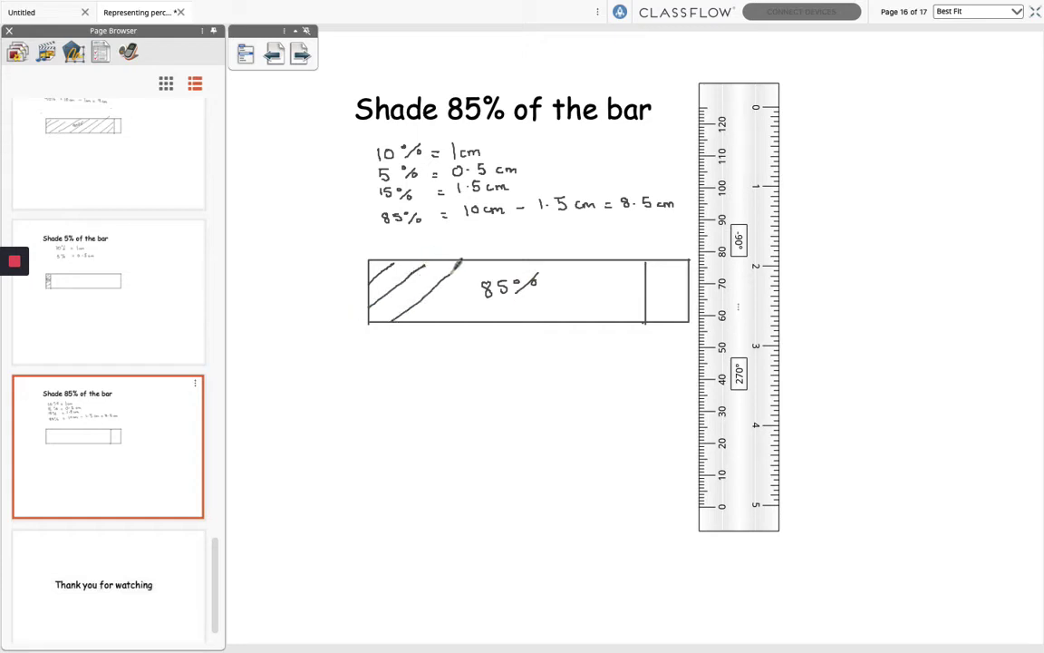
pyautogui.moveTo(443, 320)
pyautogui.mouseDown()
pyautogui.moveTo(472, 294)
pyautogui.moveTo(521, 293)
pyautogui.moveTo(560, 266)
pyautogui.mouseUp()
pyautogui.moveTo(537, 319); pyautogui.dragTo(593, 260)
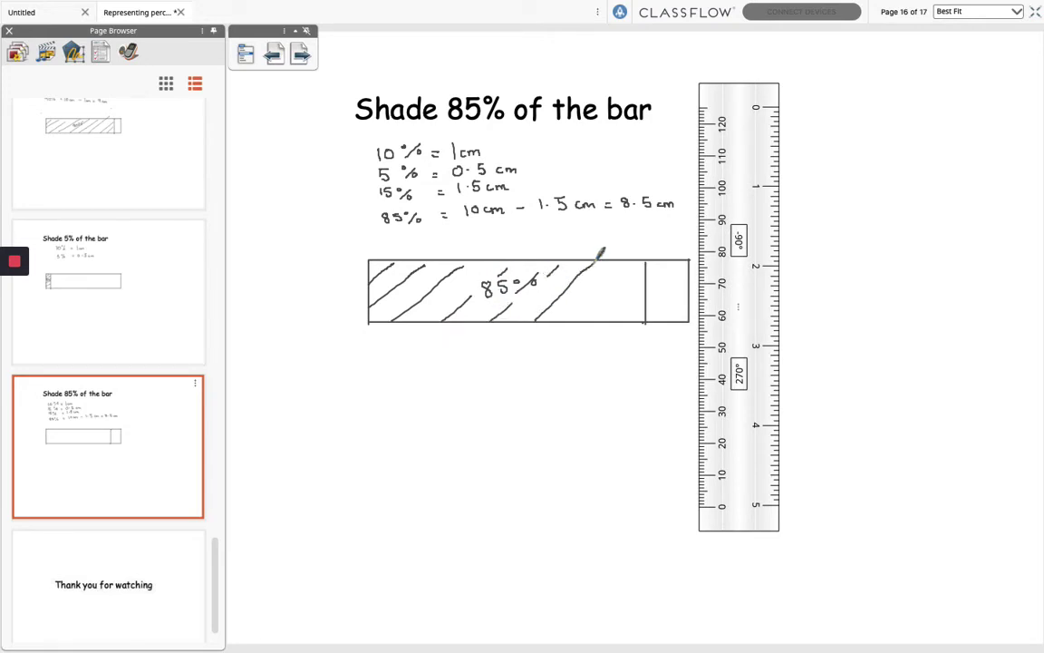
pyautogui.moveTo(583, 320); pyautogui.dragTo(635, 261)
pyautogui.moveTo(616, 322); pyautogui.dragTo(649, 290)
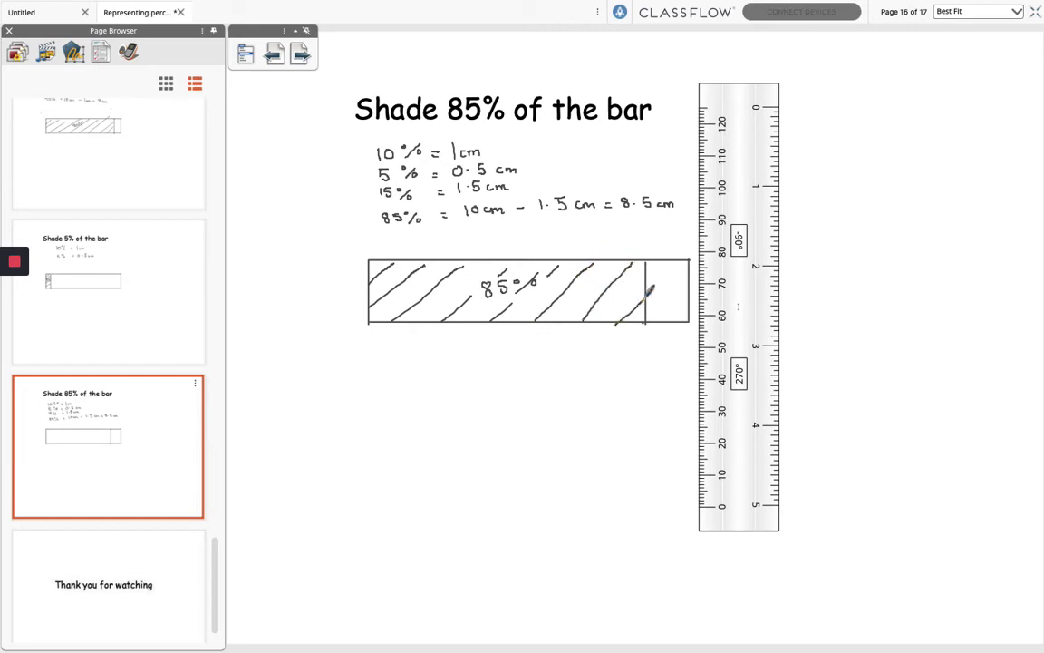
pyautogui.click(89, 560)
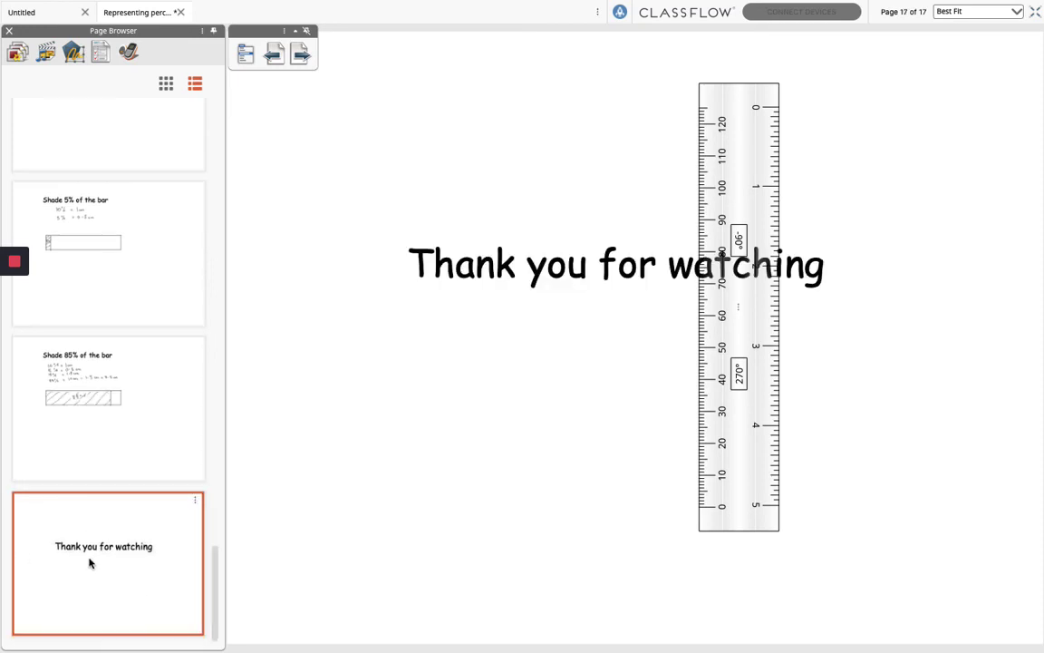
pyautogui.moveTo(6, 381)
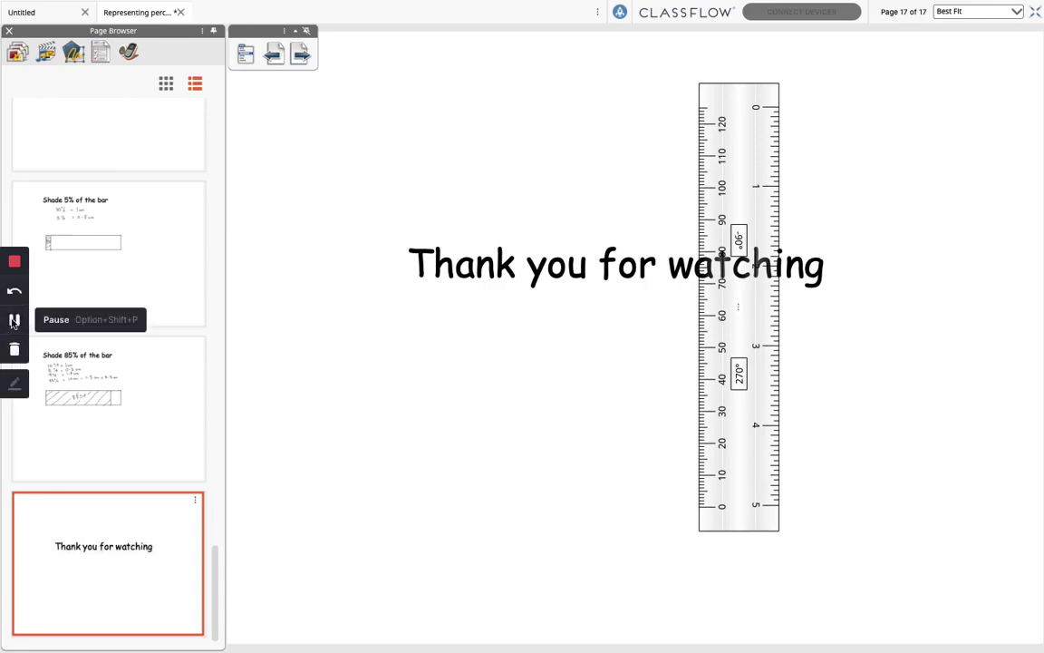